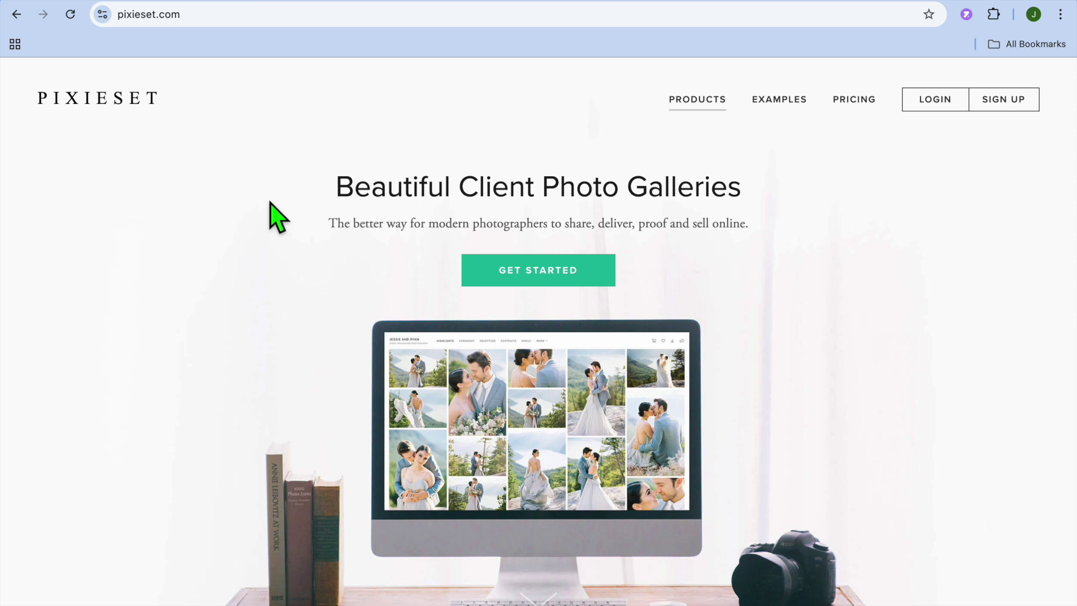
Look over the Pixieset plan pricing page
{"action": "left_click", "coordinate": [858, 99]}
{"action": "scroll", "coordinate": [524, 236], "scroll_direction": "down", "scroll_amount": 2}
{"action": "scroll", "coordinate": [524, 237], "scroll_direction": "down", "scroll_amount": 4}
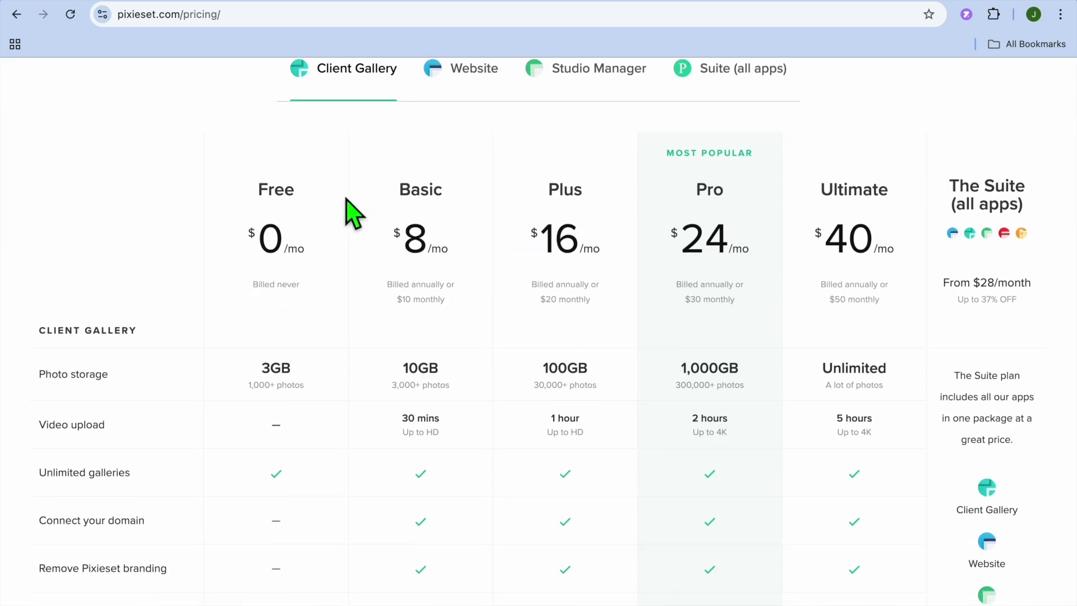
{"action": "scroll", "coordinate": [305, 269], "scroll_direction": "down", "scroll_amount": 2}
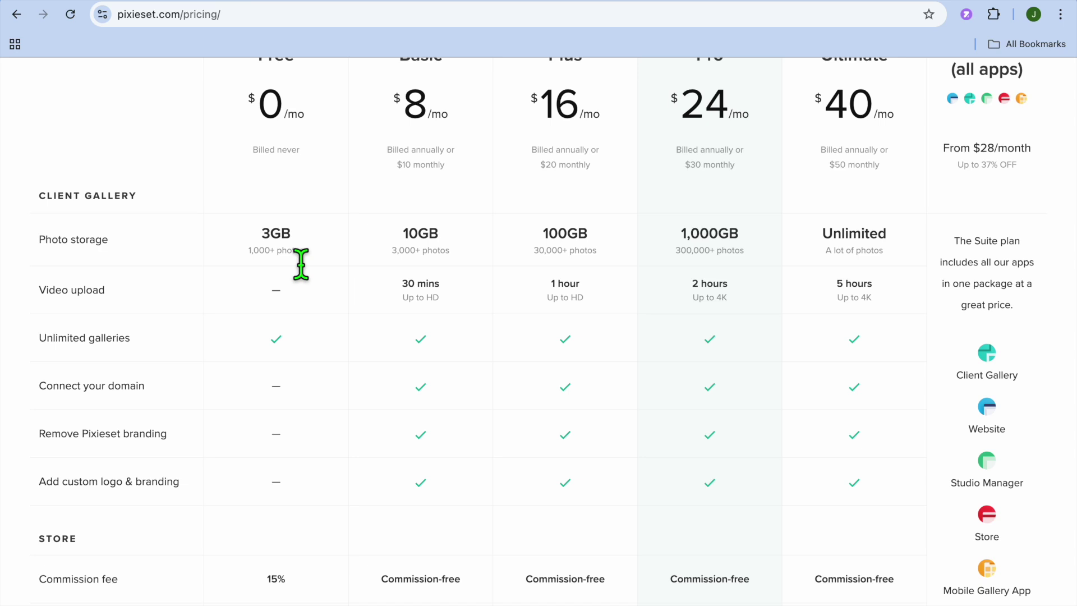
{"action": "scroll", "coordinate": [301, 263], "scroll_direction": "down", "scroll_amount": 2}
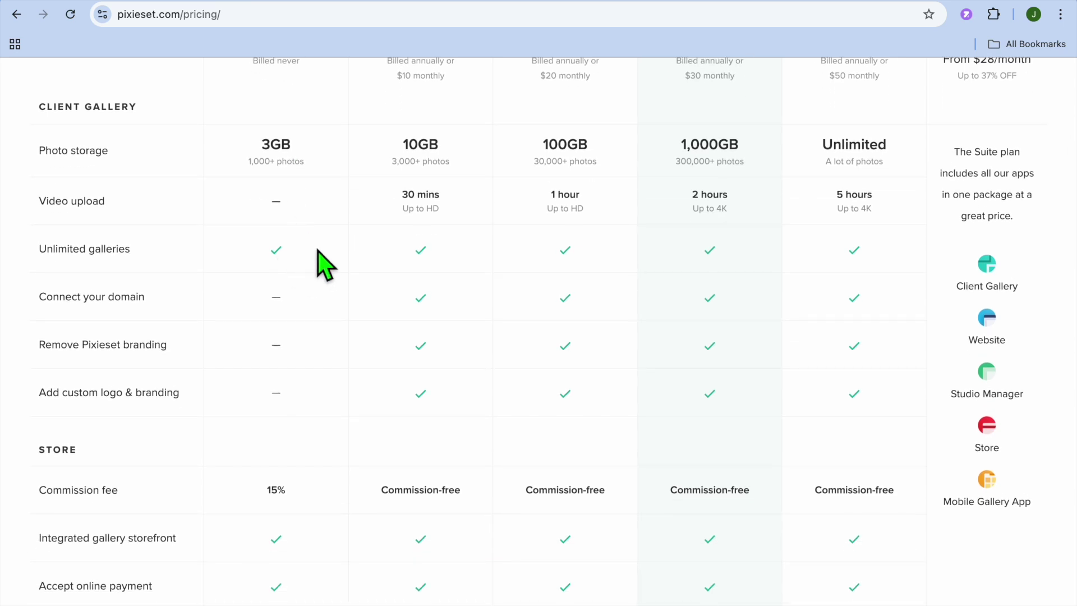
{"action": "scroll", "coordinate": [325, 263], "scroll_direction": "up", "scroll_amount": 7}
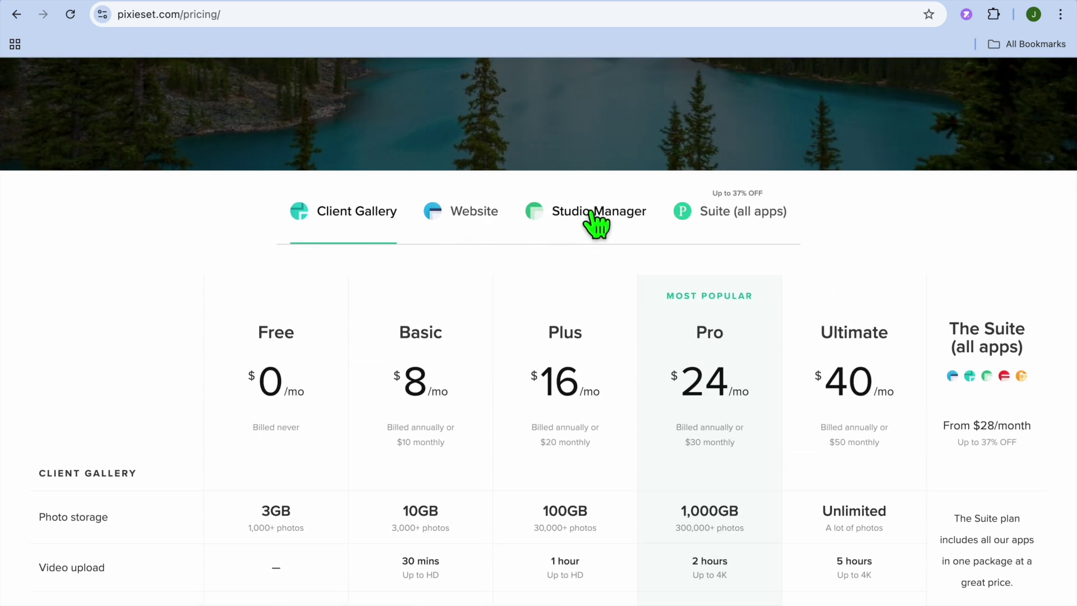
{"action": "scroll", "coordinate": [312, 308], "scroll_direction": "down", "scroll_amount": 12}
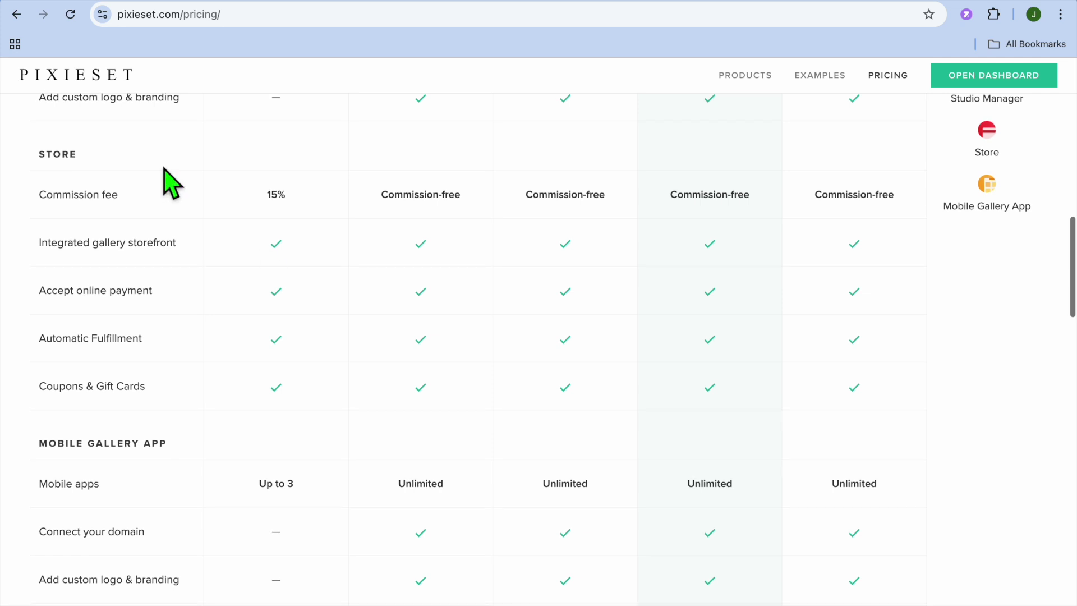
Return home, get started to reach the dashboard, and enter Client Gallery
{"action": "left_click", "coordinate": [17, 14]}
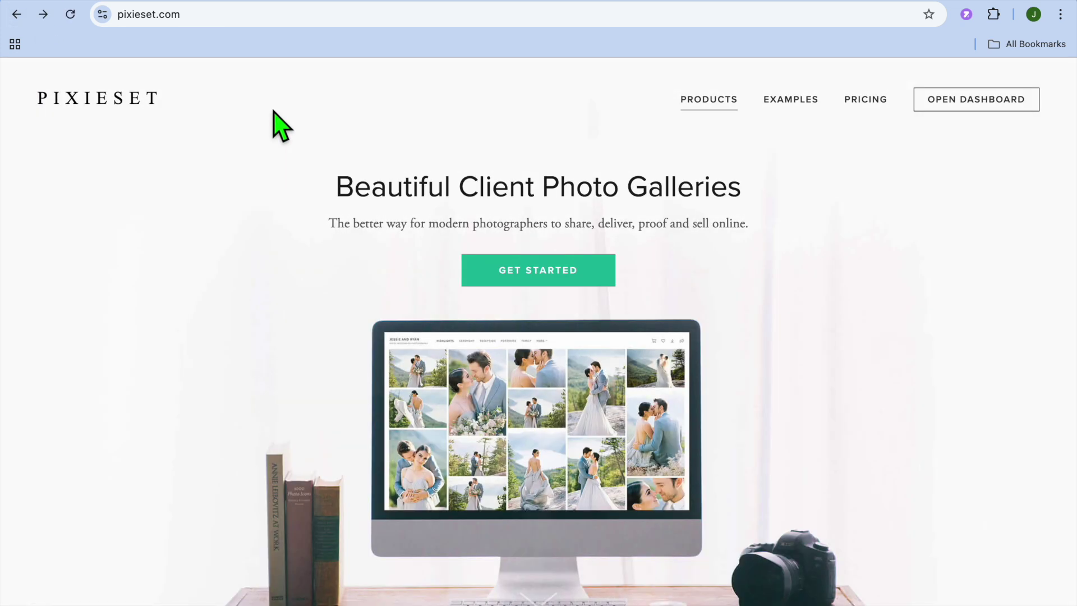
{"action": "left_click", "coordinate": [520, 268]}
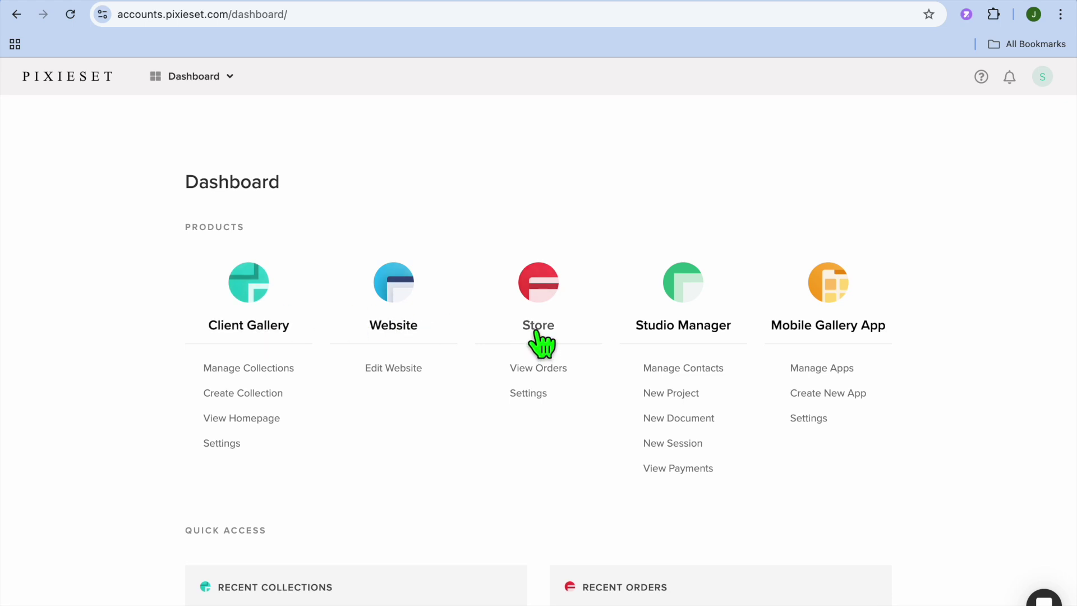
{"action": "left_click", "coordinate": [264, 324]}
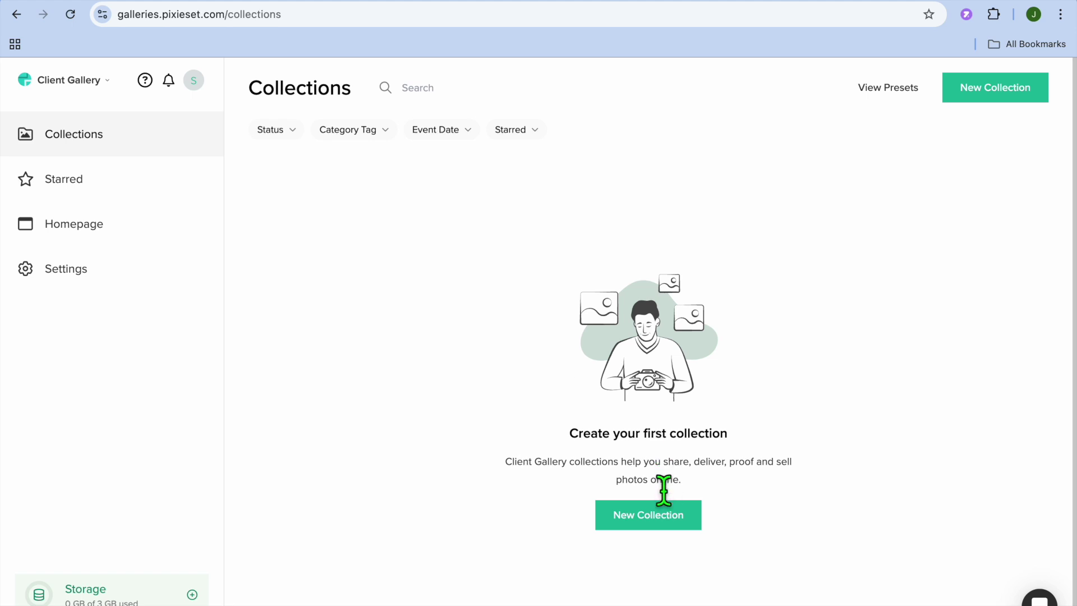
Create a collection named 'jessie and ryan' with event date October 4, 2024
{"action": "left_click", "coordinate": [651, 528]}
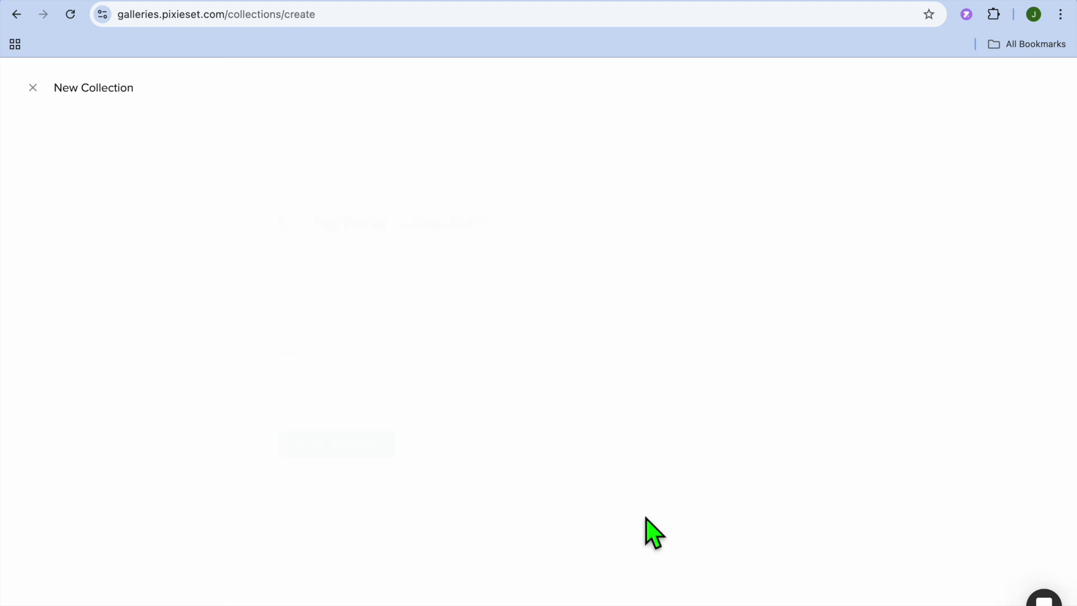
{"action": "left_click", "coordinate": [377, 305]}
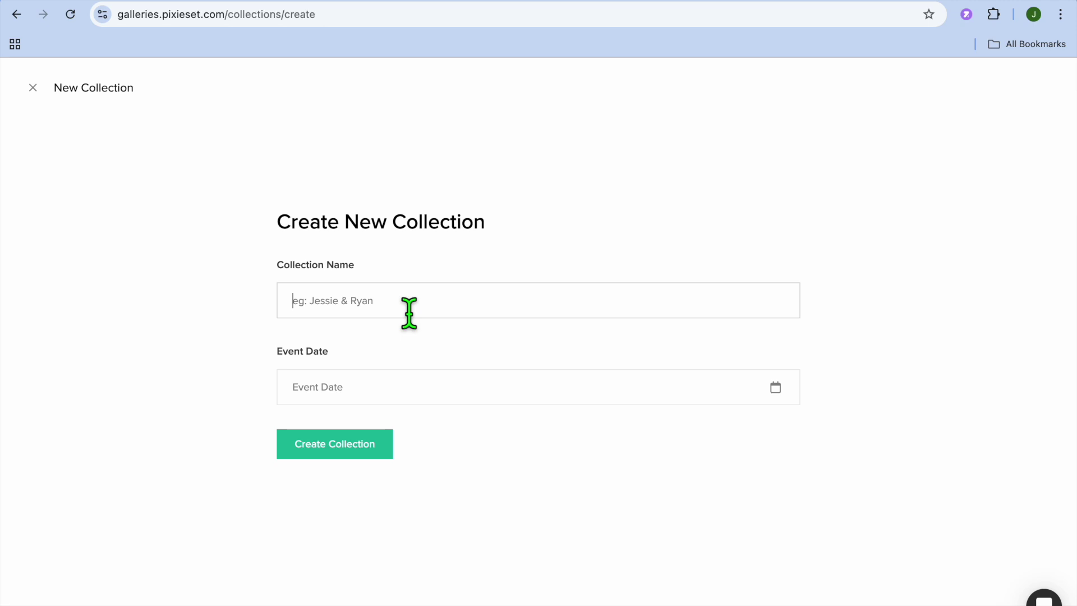
{"action": "type", "text": "jessie and ryan"}
{"action": "left_click", "coordinate": [422, 399]}
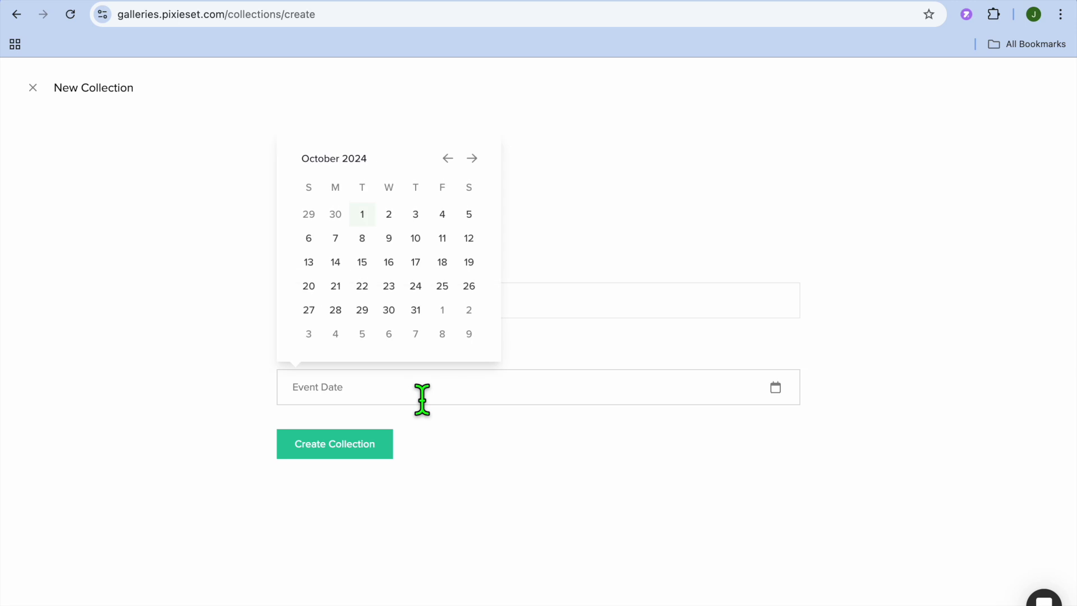
{"action": "left_click", "coordinate": [443, 215]}
{"action": "left_click", "coordinate": [337, 443]}
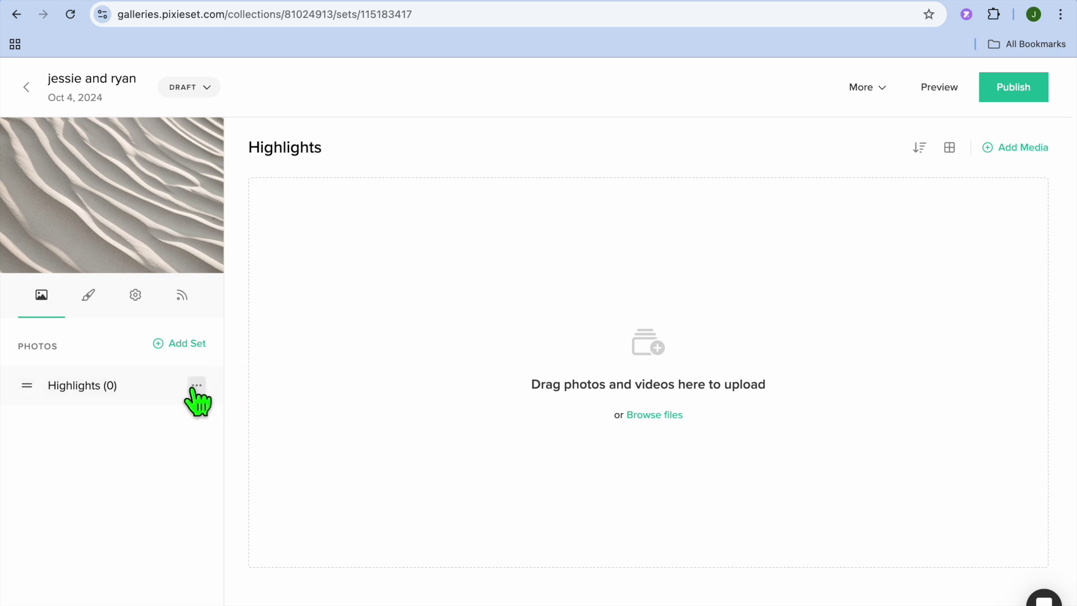
Upload both T-shirt PNGs from Downloads into the Highlights set
{"action": "left_click", "coordinate": [197, 388]}
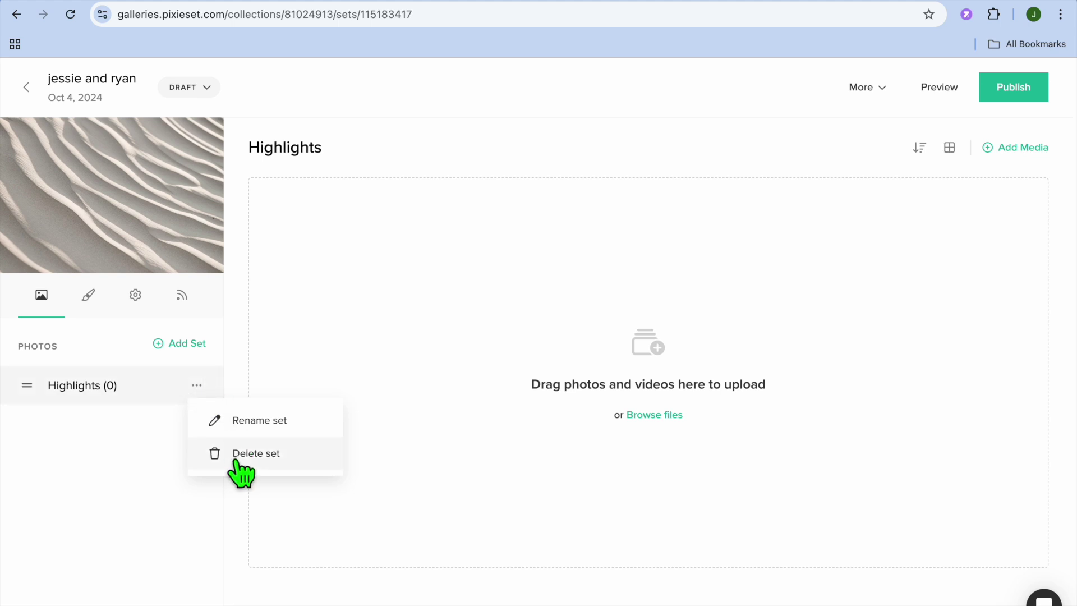
{"action": "left_click", "coordinate": [336, 362]}
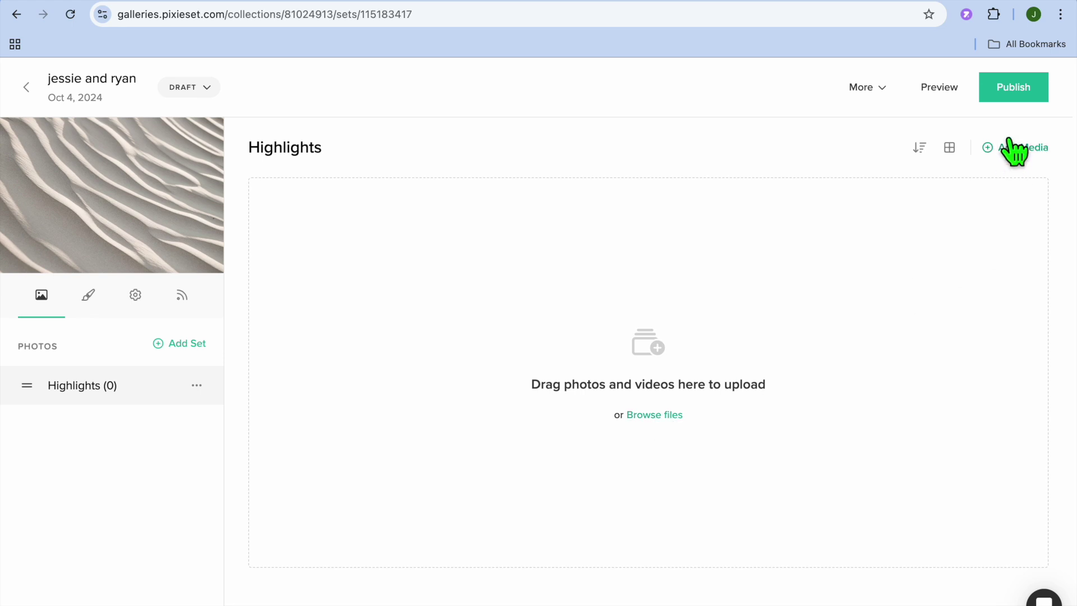
{"action": "left_click", "coordinate": [1010, 147]}
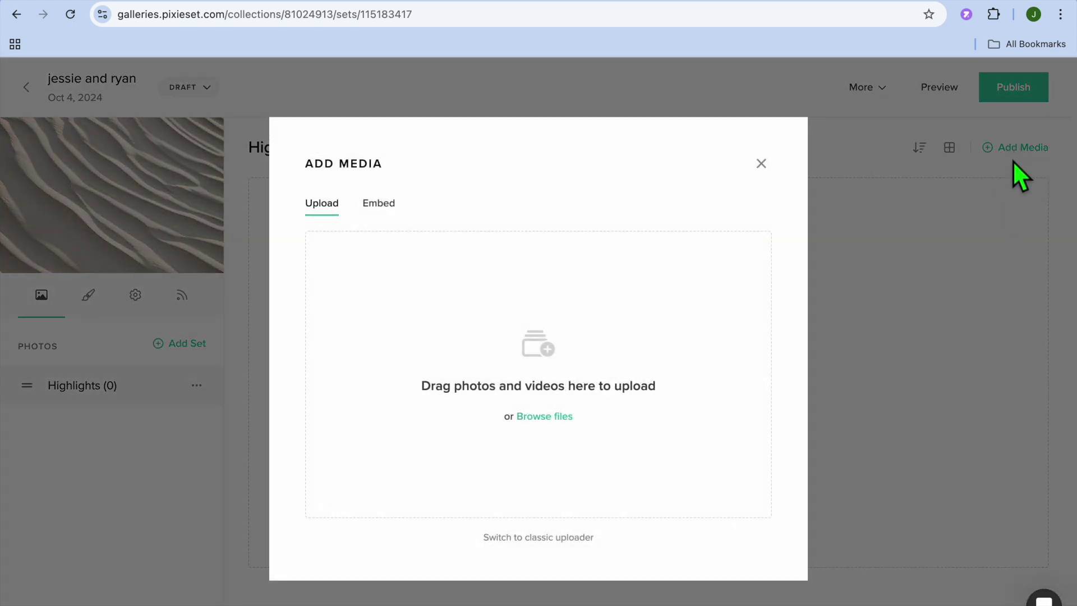
{"action": "left_click", "coordinate": [542, 422]}
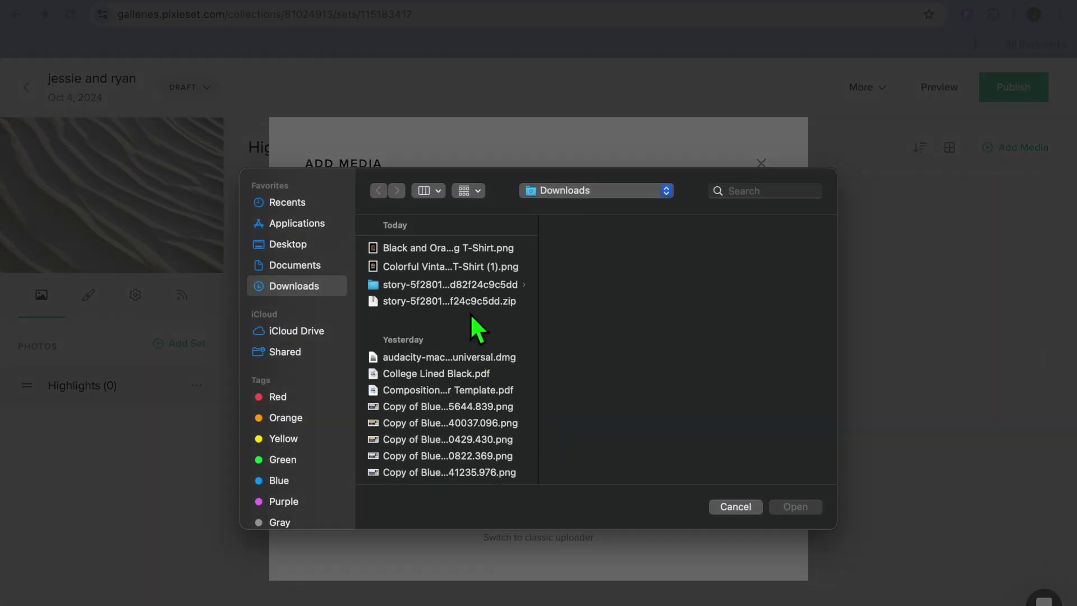
{"action": "left_click", "coordinate": [369, 283]}
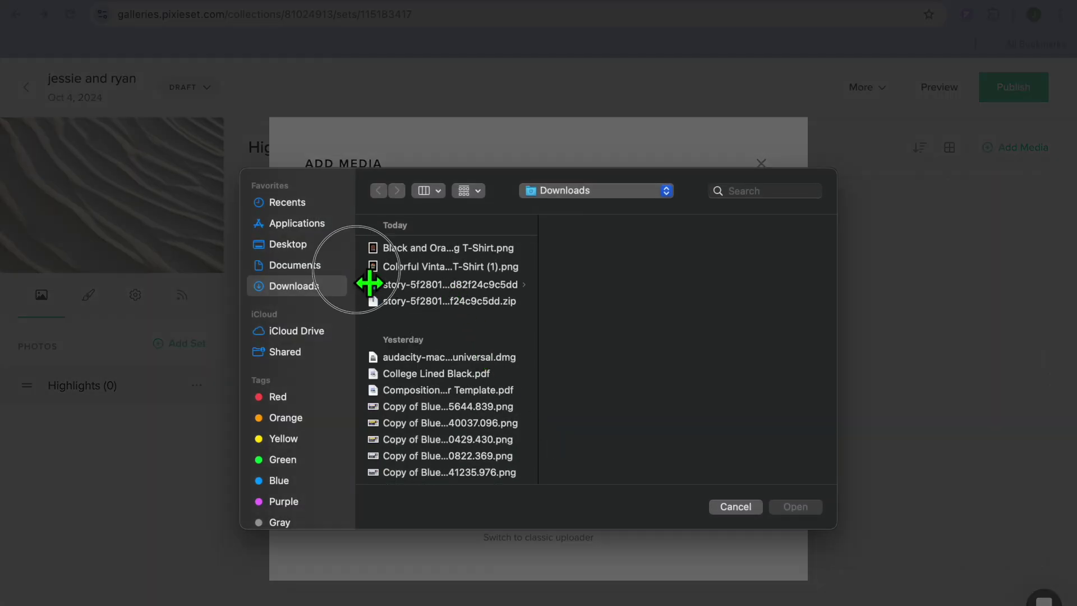
{"action": "left_click_drag", "start_coordinate": [362, 275], "coordinate": [441, 240]}
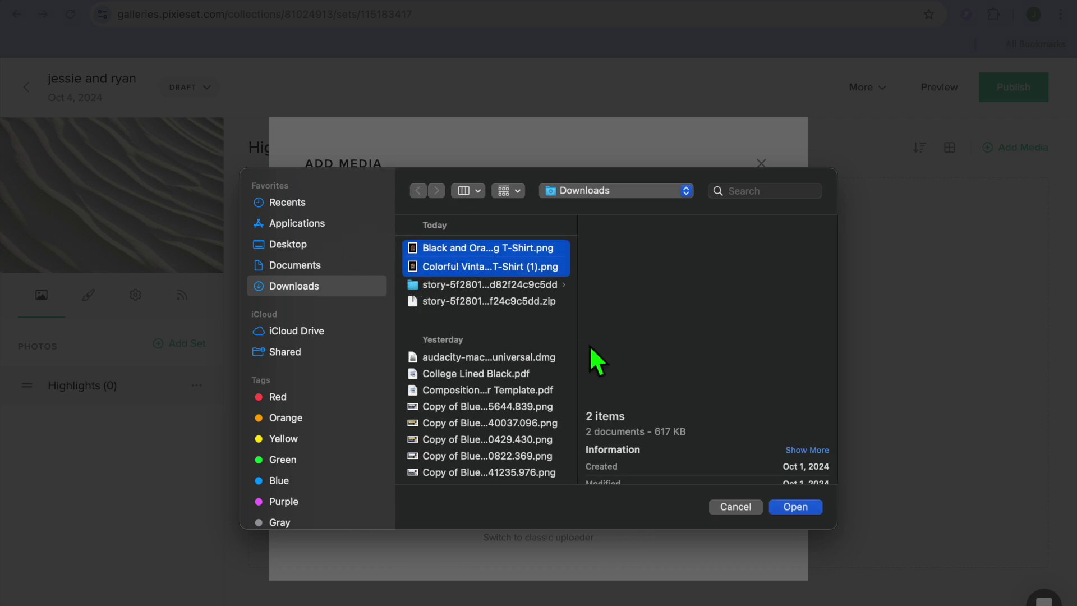
{"action": "left_click", "coordinate": [789, 507]}
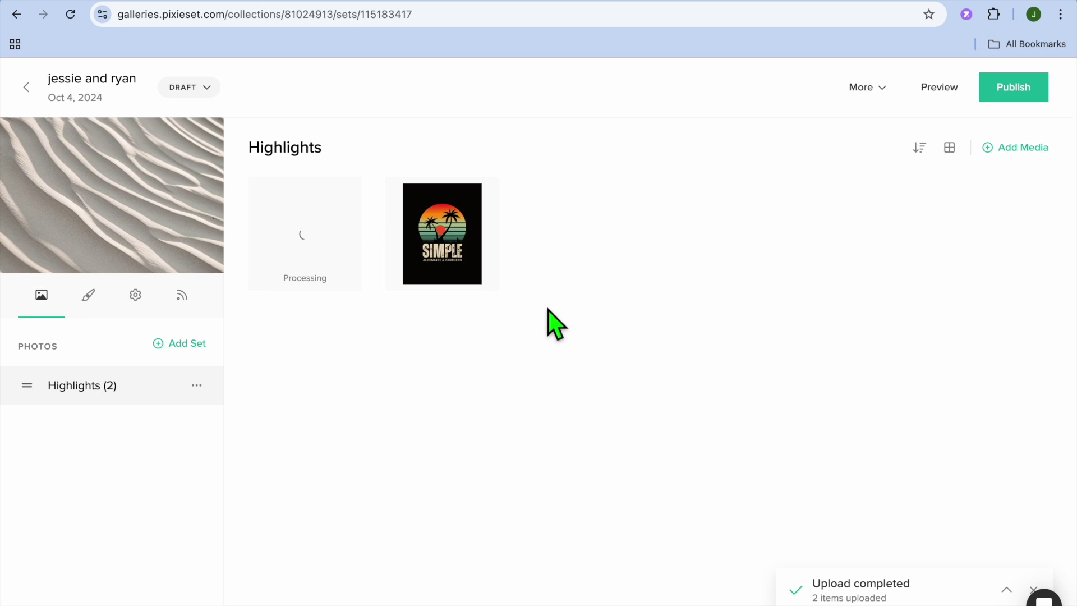
{"action": "mouse_move", "coordinate": [471, 260]}
In Design settings, set the gallery cover layout to Novel
{"action": "left_click", "coordinate": [90, 297]}
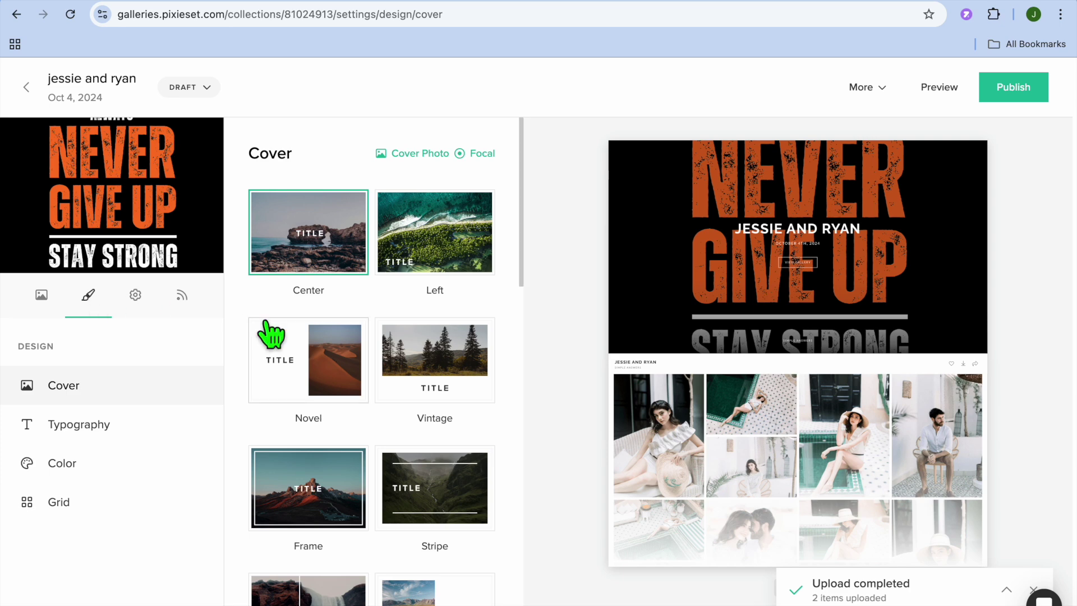
{"action": "left_click", "coordinate": [443, 257]}
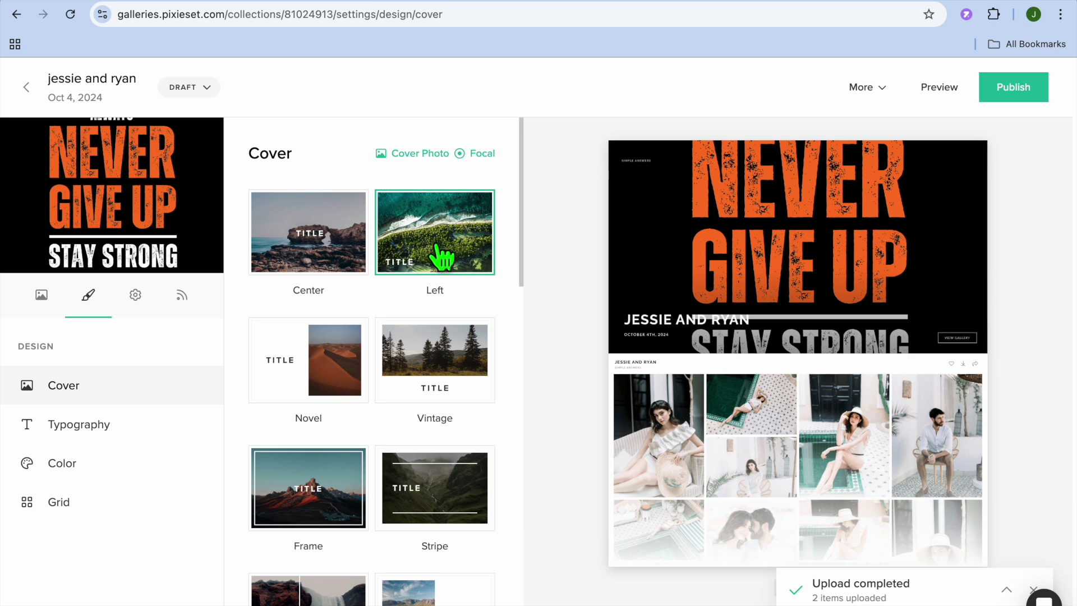
{"action": "left_click", "coordinate": [301, 395]}
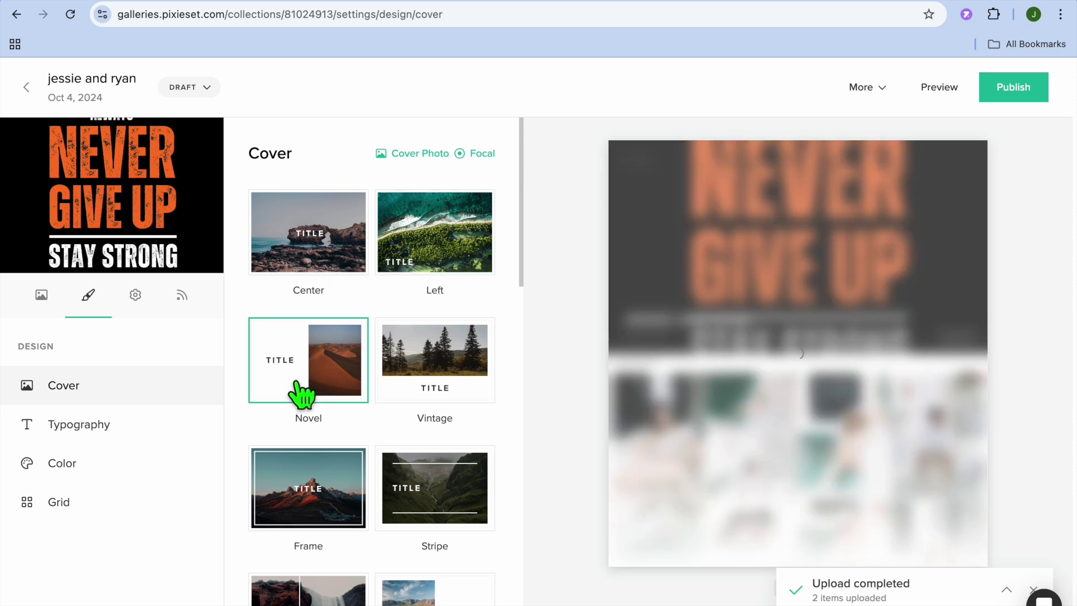
{"action": "scroll", "coordinate": [302, 391], "scroll_direction": "down", "scroll_amount": 6}
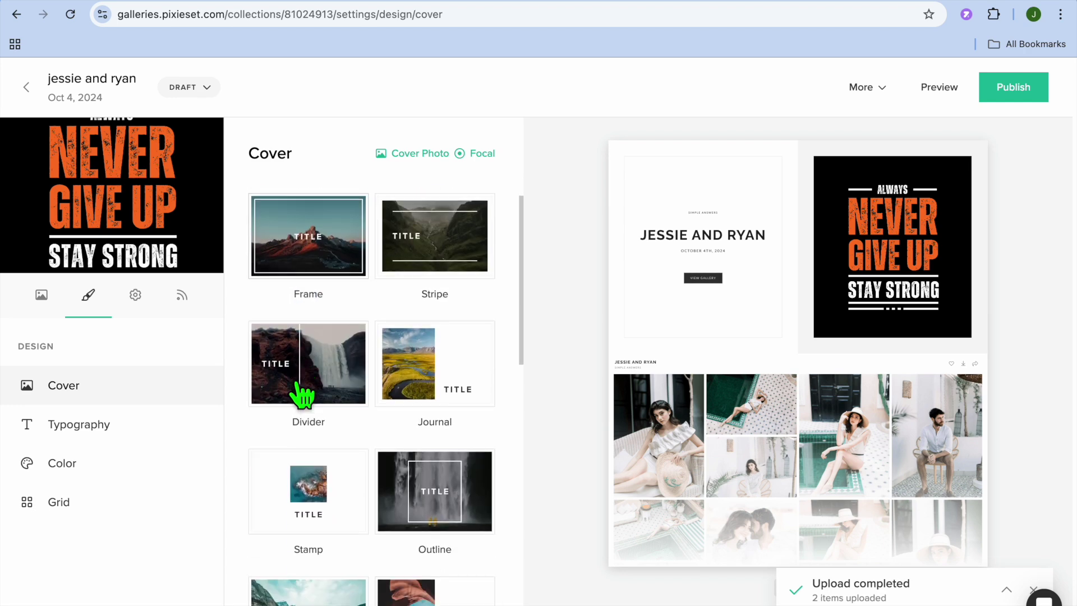
{"action": "scroll", "coordinate": [301, 391], "scroll_direction": "up", "scroll_amount": 6}
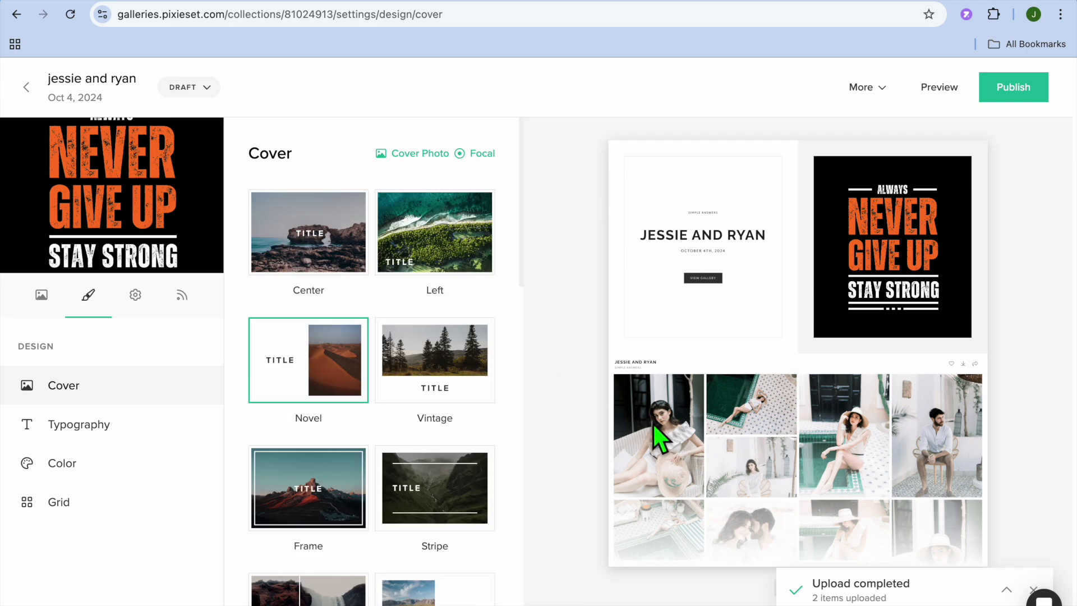
Review the Typography, Color and Grid options, then preview the gallery
{"action": "left_click", "coordinate": [85, 432]}
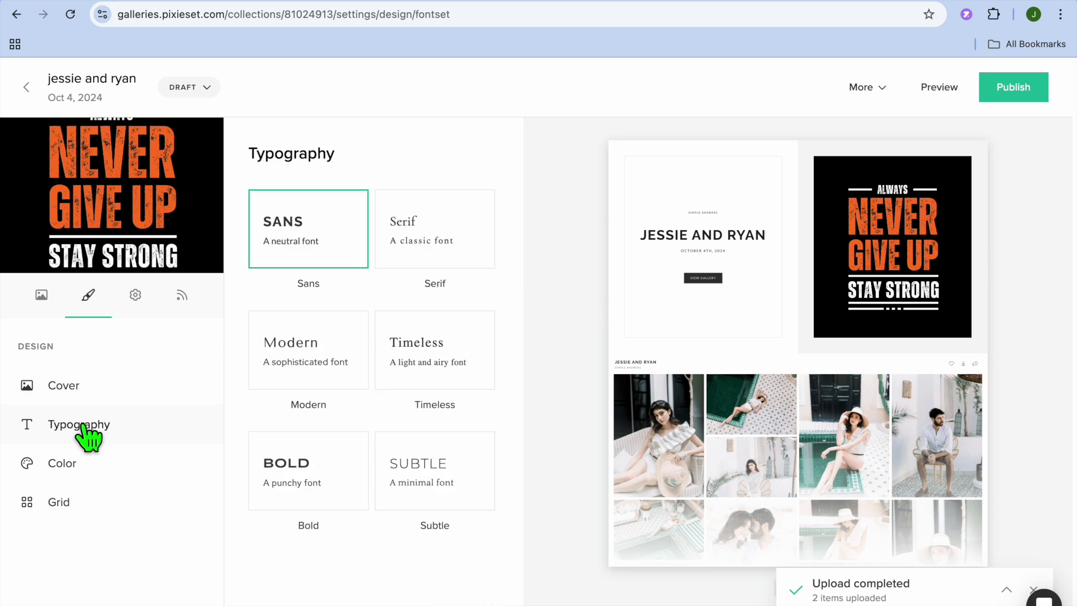
{"action": "left_click", "coordinate": [79, 473]}
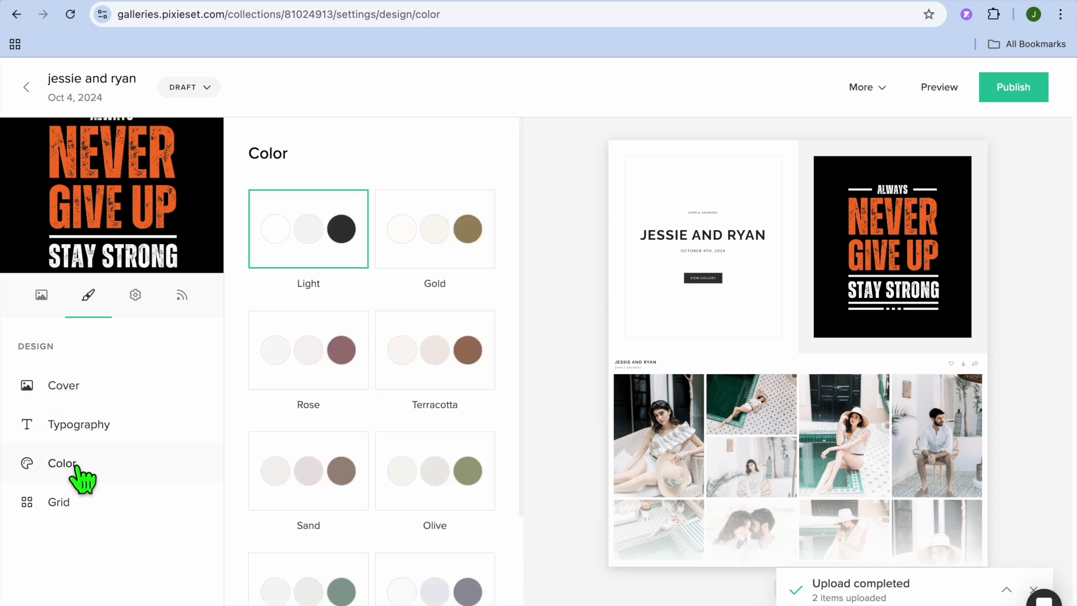
{"action": "left_click", "coordinate": [73, 506]}
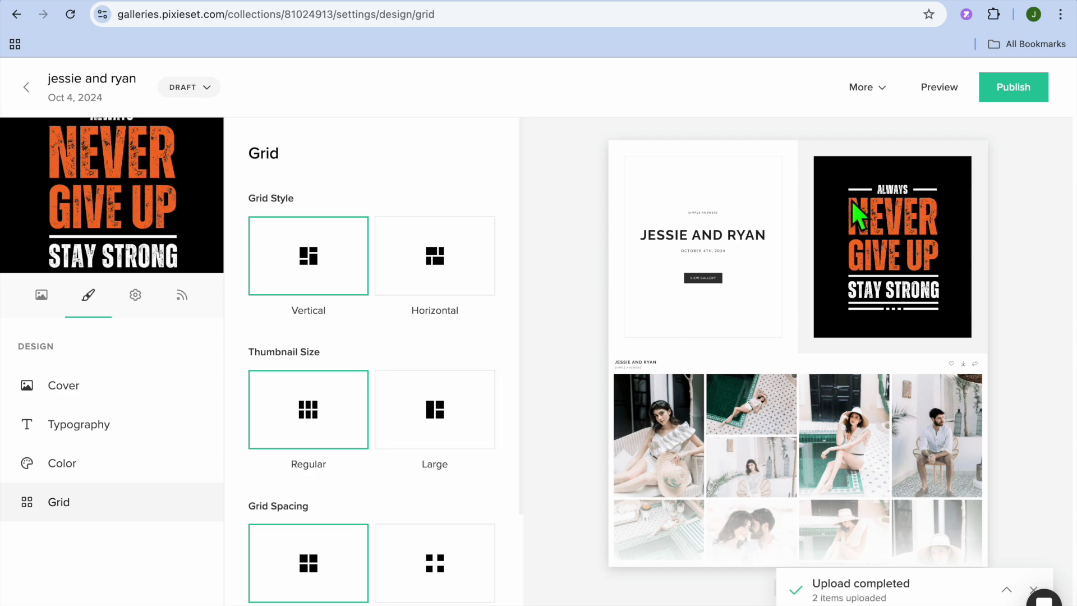
{"action": "left_click", "coordinate": [947, 108]}
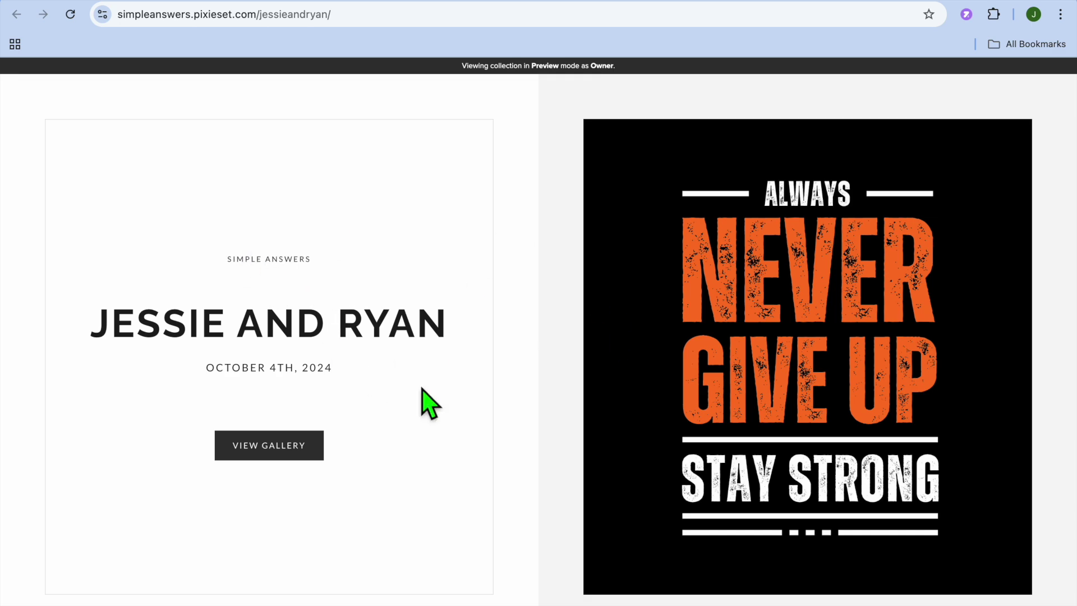
Jump from the preview cover down to the gallery's two photos
{"action": "left_click", "coordinate": [273, 449]}
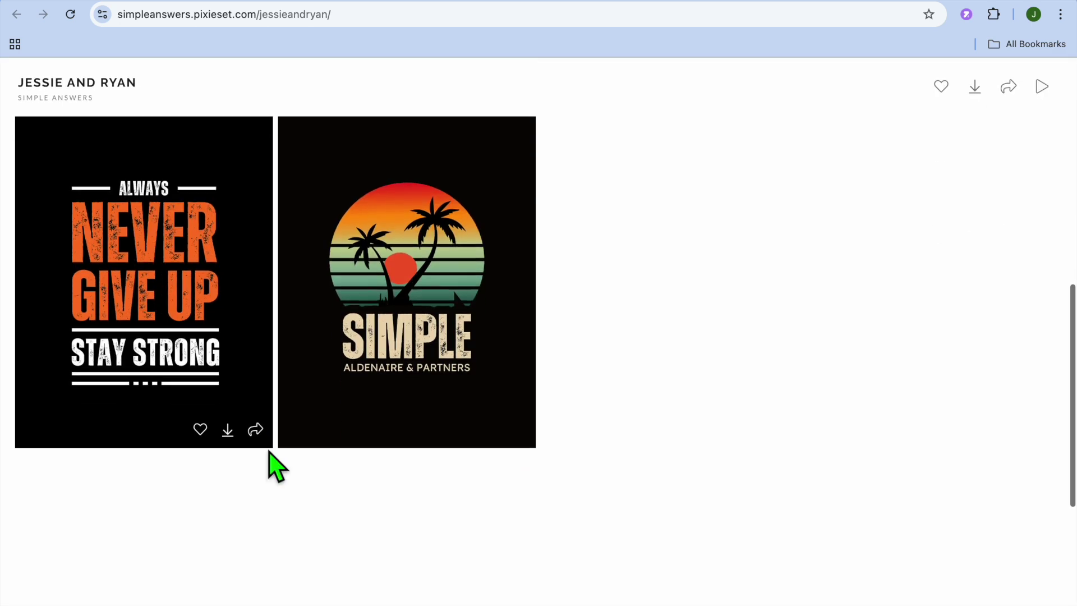
{"action": "scroll", "coordinate": [275, 466], "scroll_direction": "down", "scroll_amount": 4}
{"action": "scroll", "coordinate": [275, 466], "scroll_direction": "up", "scroll_amount": 4}
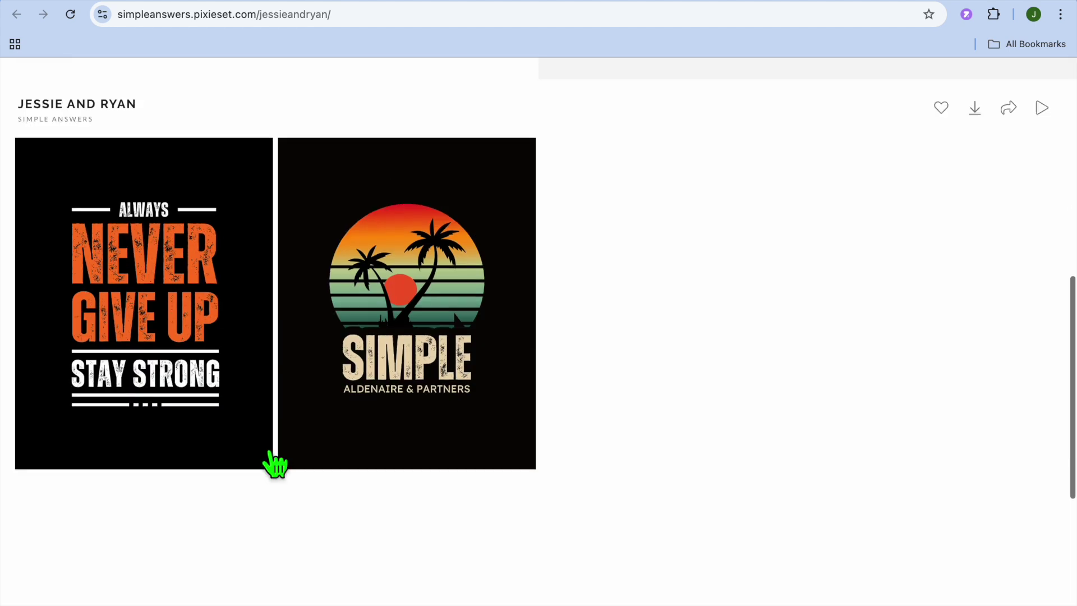
{"action": "scroll", "coordinate": [275, 466], "scroll_direction": "up", "scroll_amount": 4}
View the SIMPLE image full size, then return to the editor and start publishing
{"action": "left_click", "coordinate": [379, 465]}
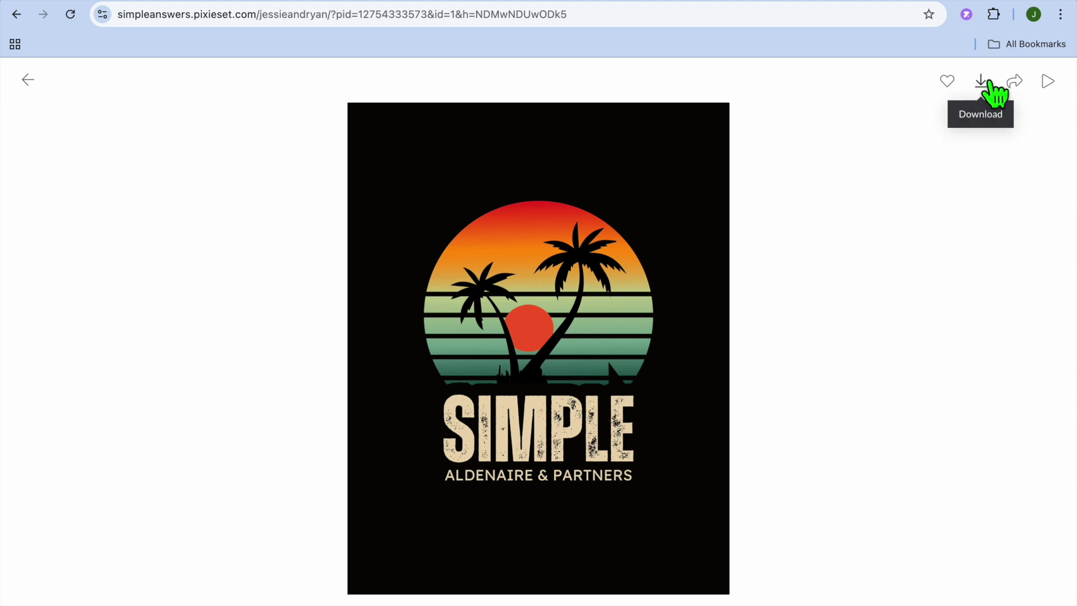
{"action": "left_click", "coordinate": [293, 7]}
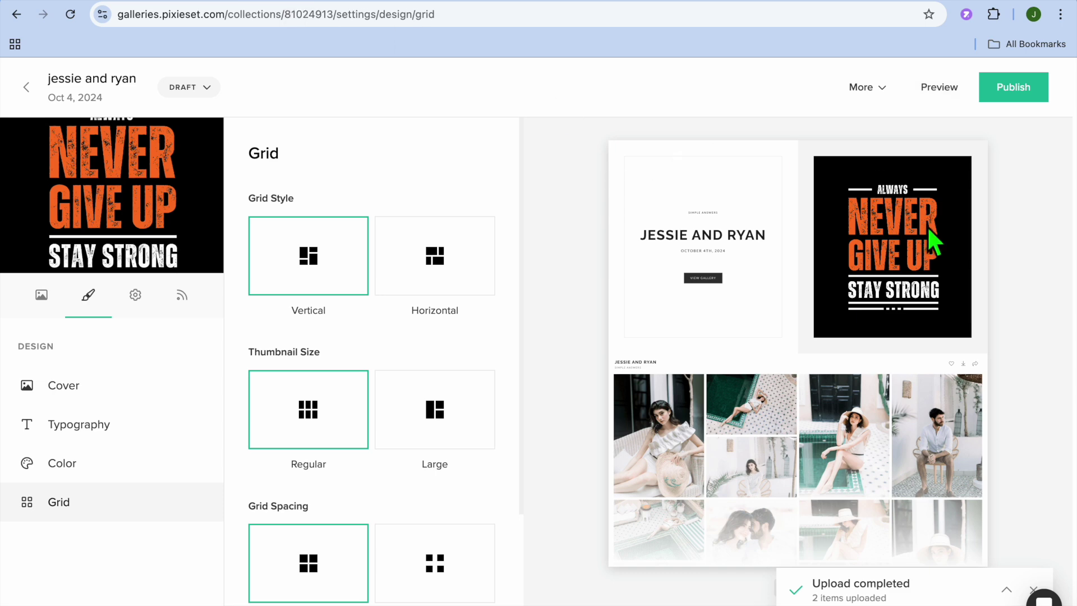
{"action": "left_click", "coordinate": [1014, 89]}
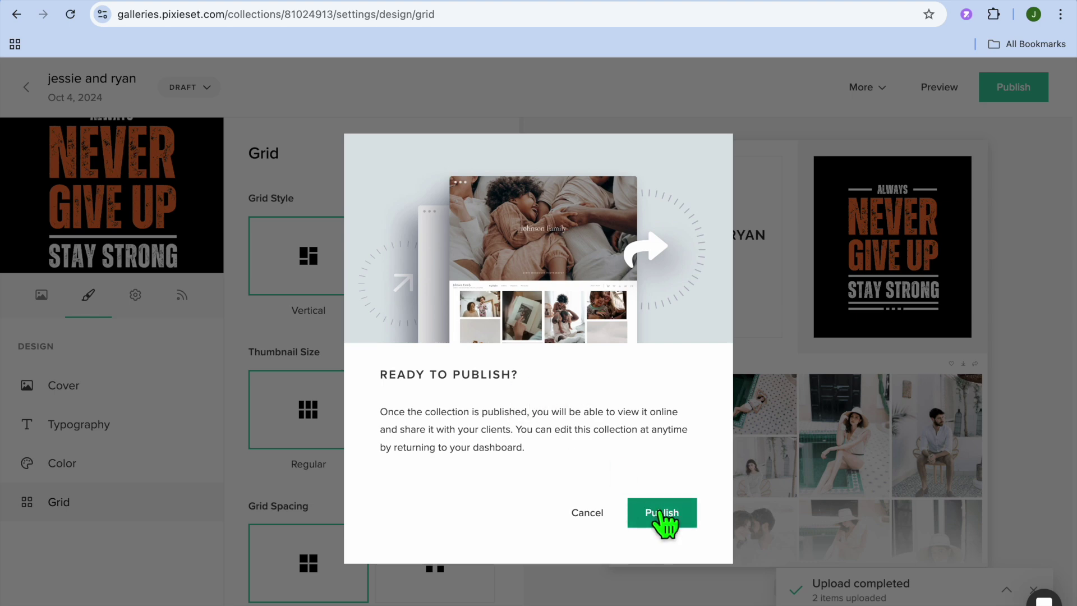
Cancel publishing to keep the draft, and review General Settings (URL jessieandryan)
{"action": "left_click", "coordinate": [586, 513]}
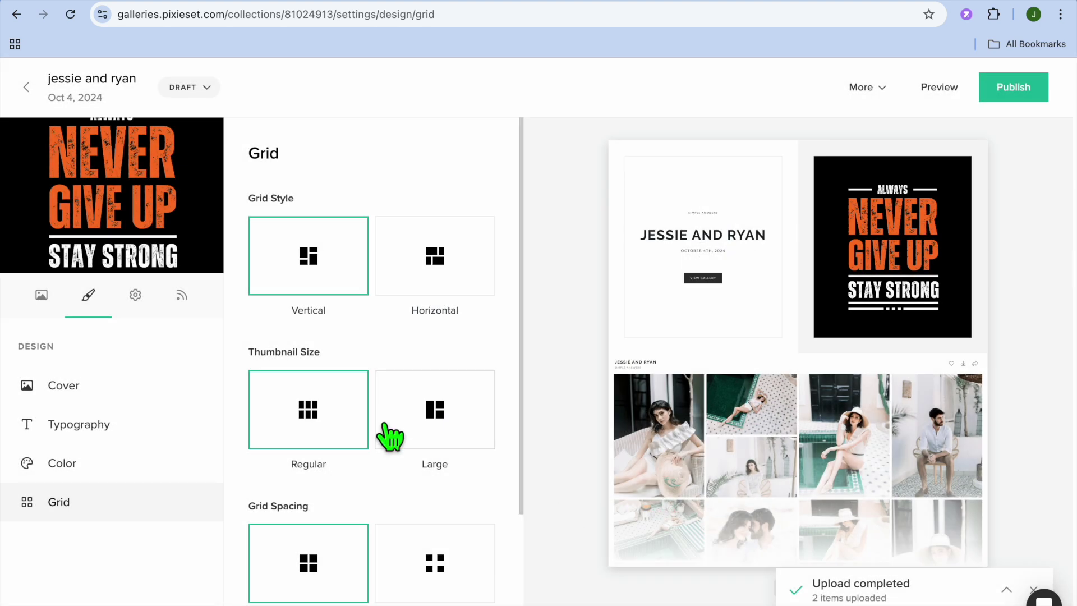
{"action": "left_click", "coordinate": [137, 300]}
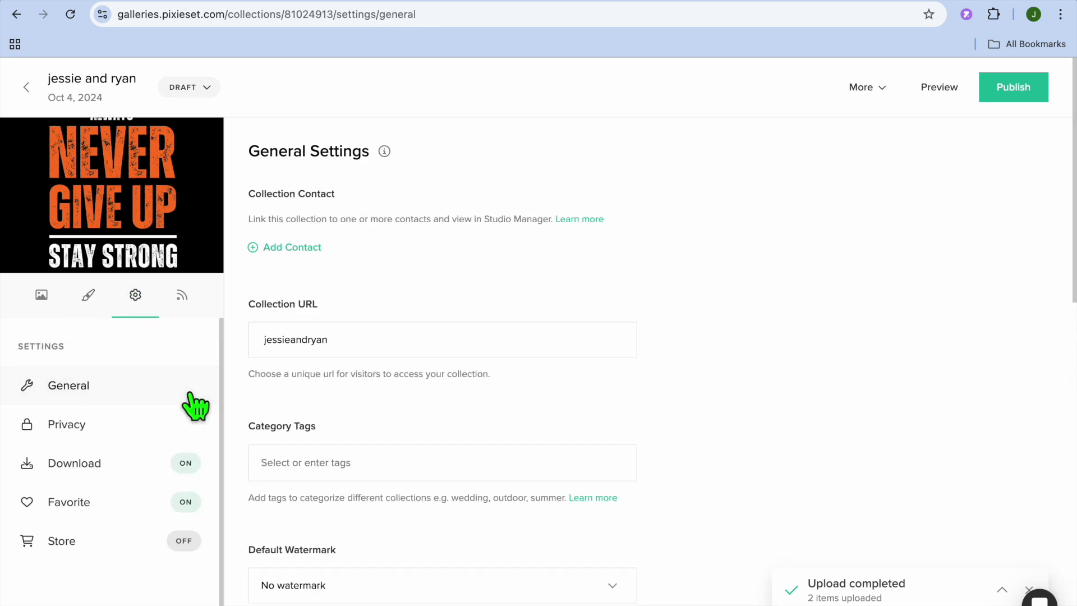
{"action": "scroll", "coordinate": [360, 390], "scroll_direction": "down", "scroll_amount": 2}
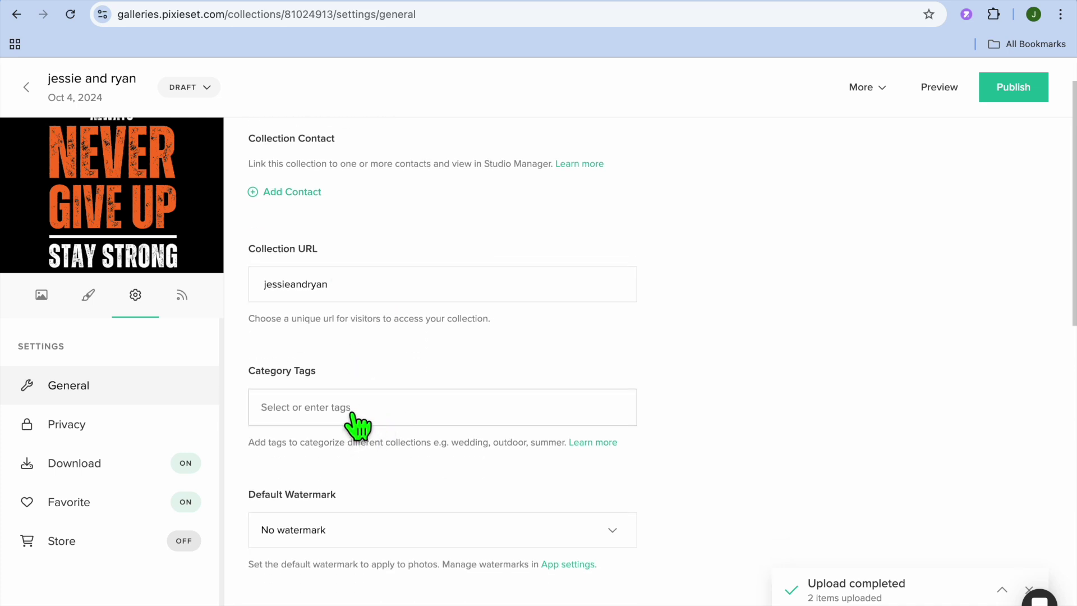
{"action": "scroll", "coordinate": [363, 413], "scroll_direction": "down", "scroll_amount": 5}
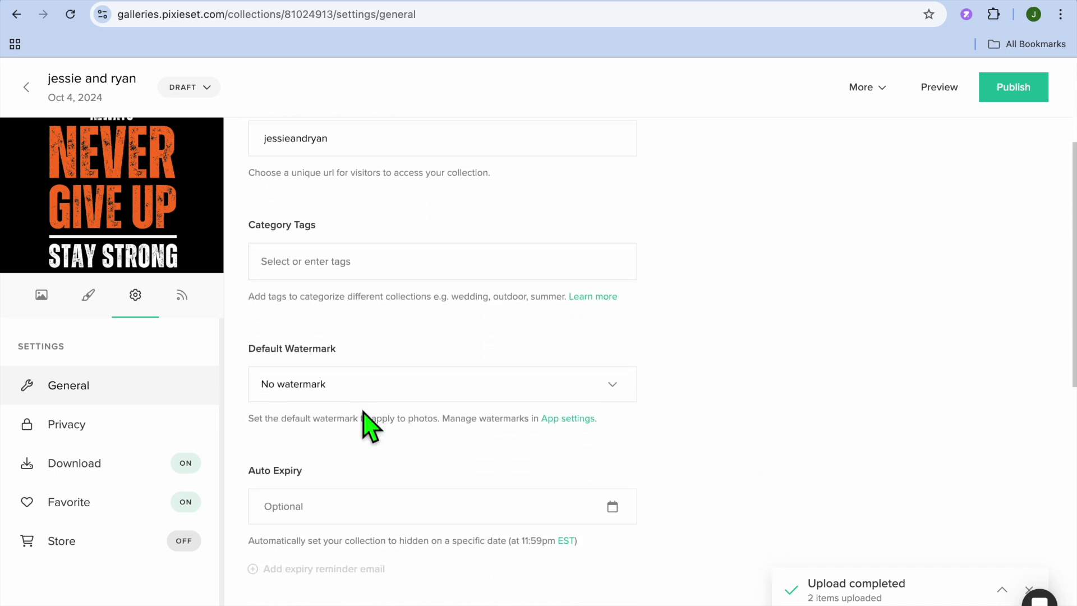
{"action": "scroll", "coordinate": [363, 412], "scroll_direction": "down", "scroll_amount": 5}
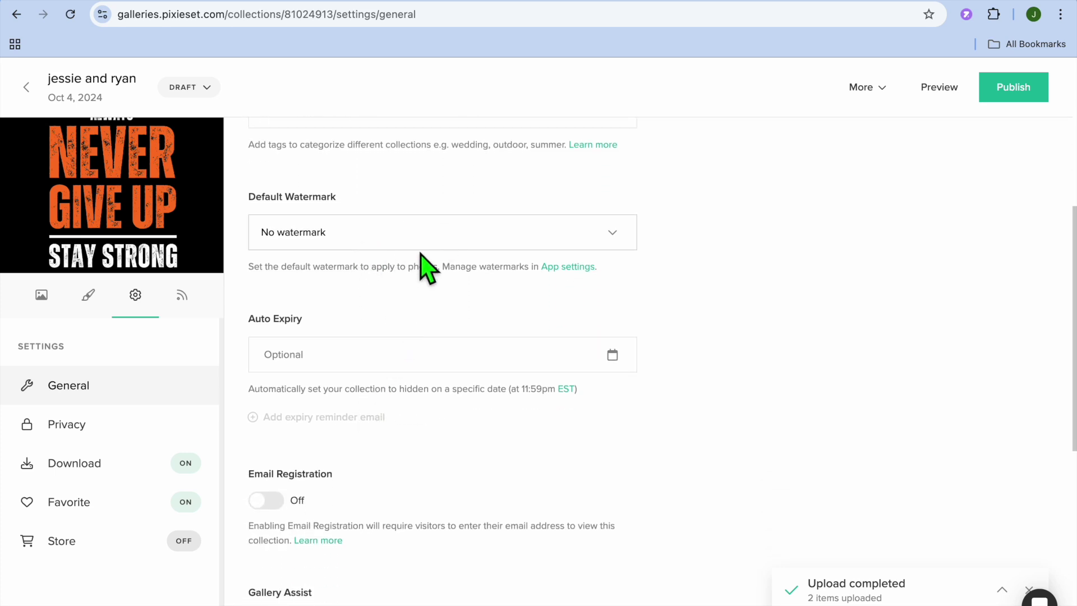
{"action": "scroll", "coordinate": [418, 365], "scroll_direction": "down", "scroll_amount": 5}
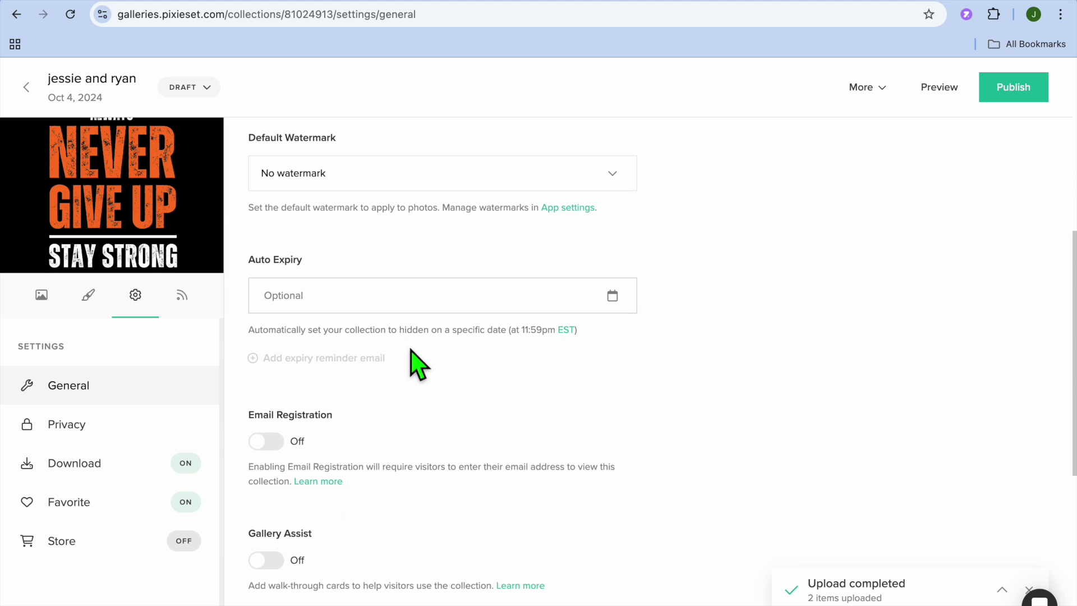
{"action": "scroll", "coordinate": [418, 365], "scroll_direction": "down", "scroll_amount": 10}
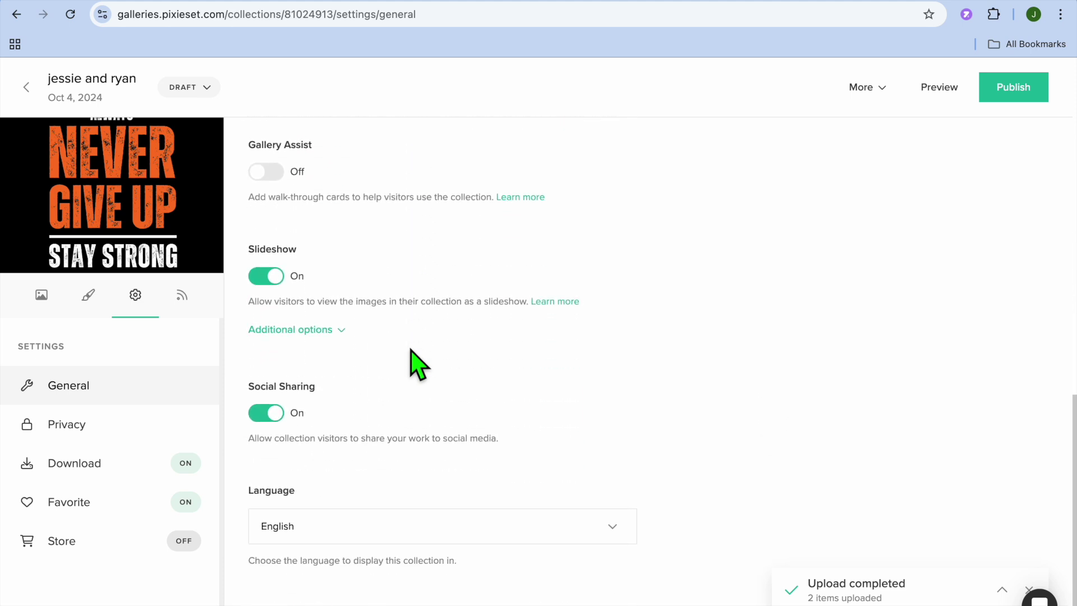
Review the Privacy, Download and Store settings; the store is not activated
{"action": "left_click", "coordinate": [82, 429]}
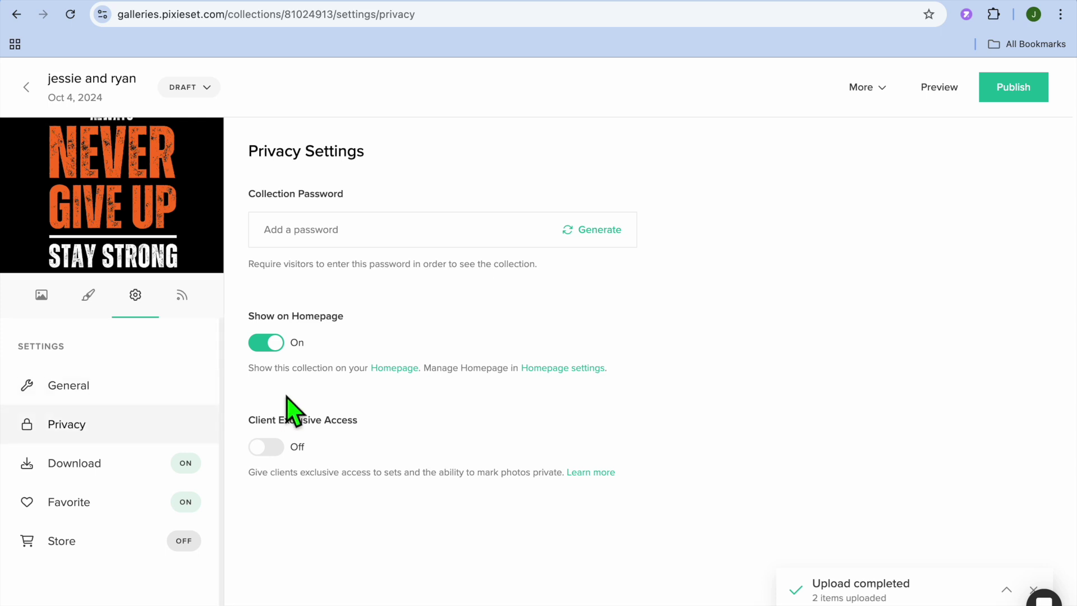
{"action": "left_click", "coordinate": [111, 467]}
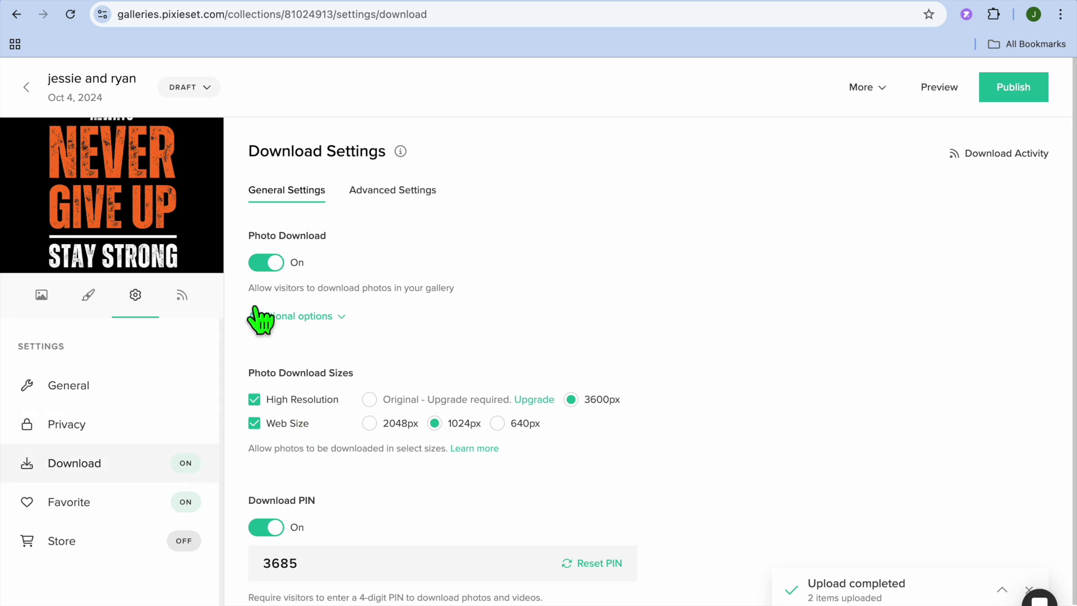
{"action": "left_click", "coordinate": [56, 547]}
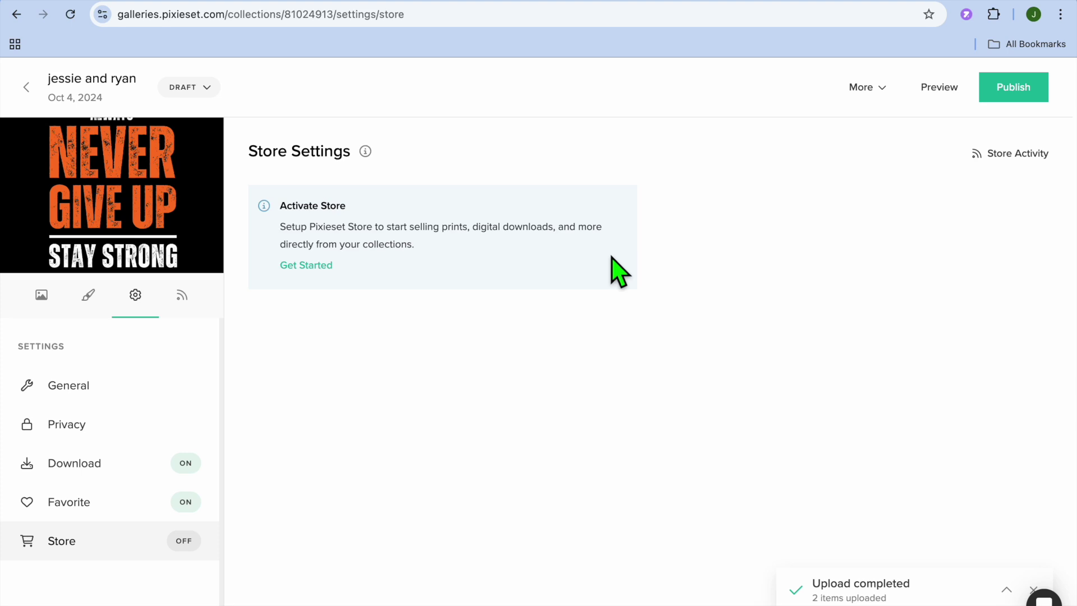
Publish the jessie and ryan collection and copy its direct share link
{"action": "left_click", "coordinate": [1013, 88]}
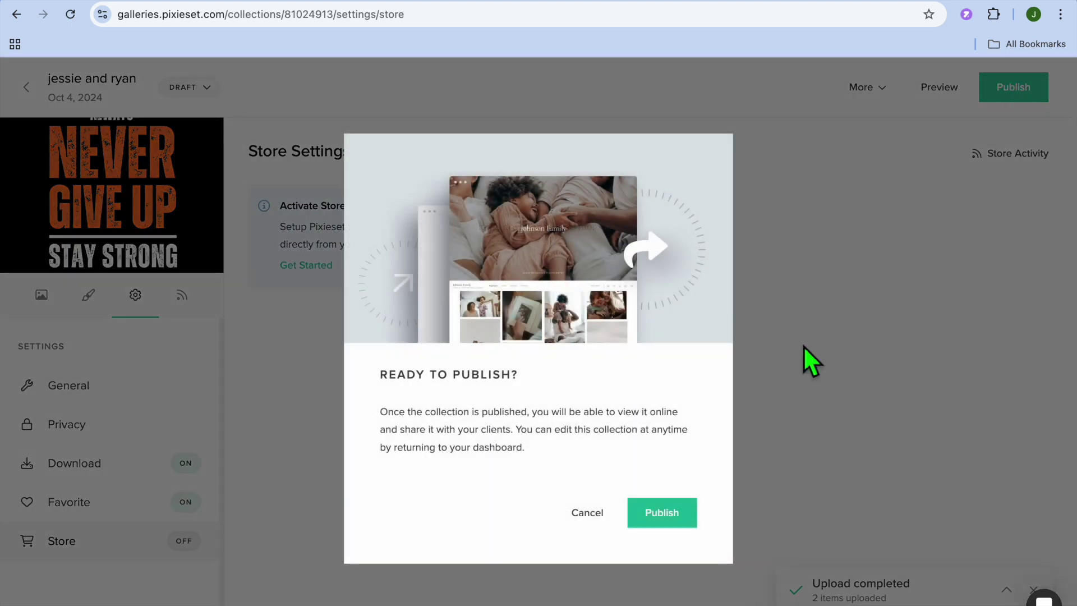
{"action": "left_click", "coordinate": [680, 513]}
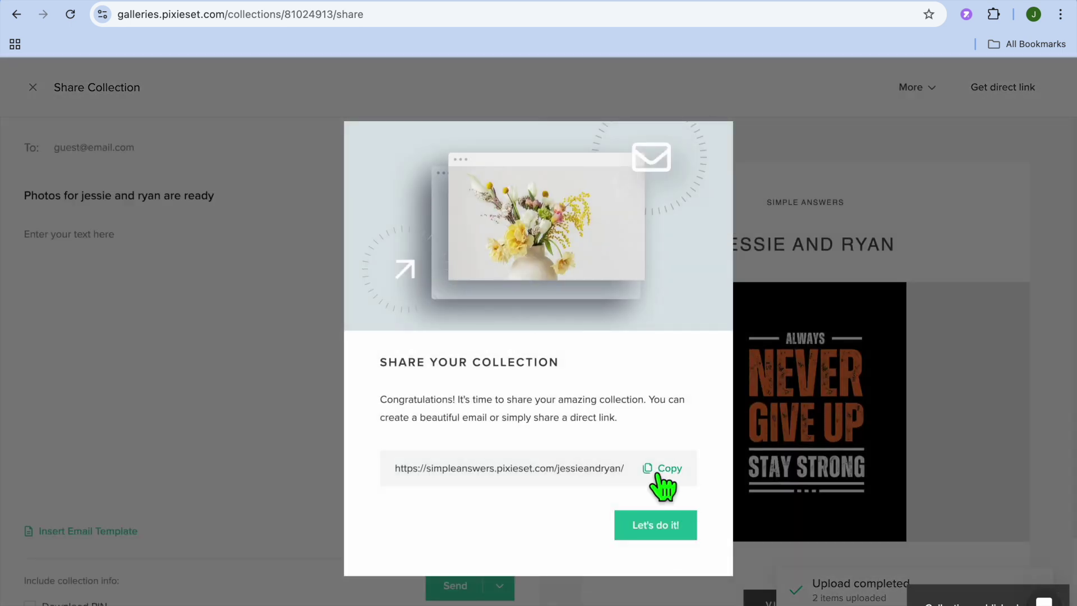
{"action": "left_click", "coordinate": [658, 473]}
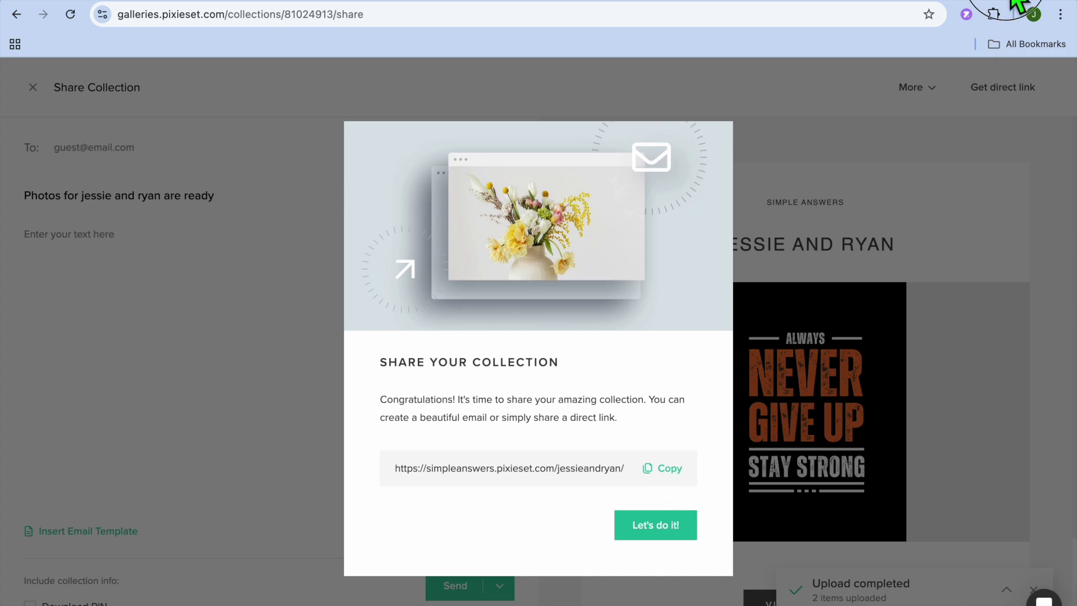
{"action": "key", "text": "ctrl+t"}
{"action": "right_click", "coordinate": [819, 25]}
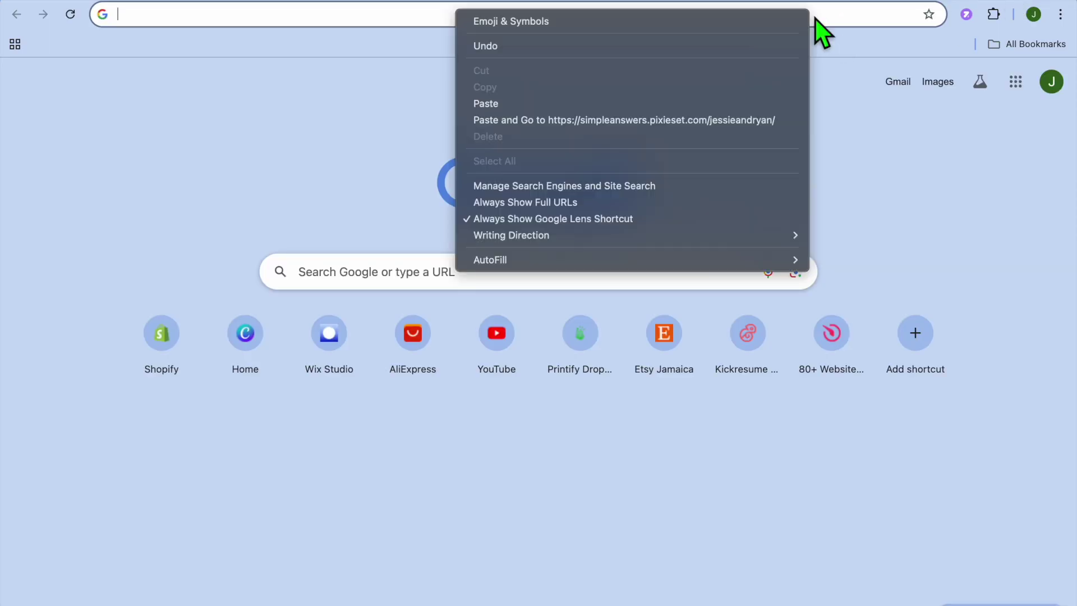
{"action": "left_click", "coordinate": [745, 127]}
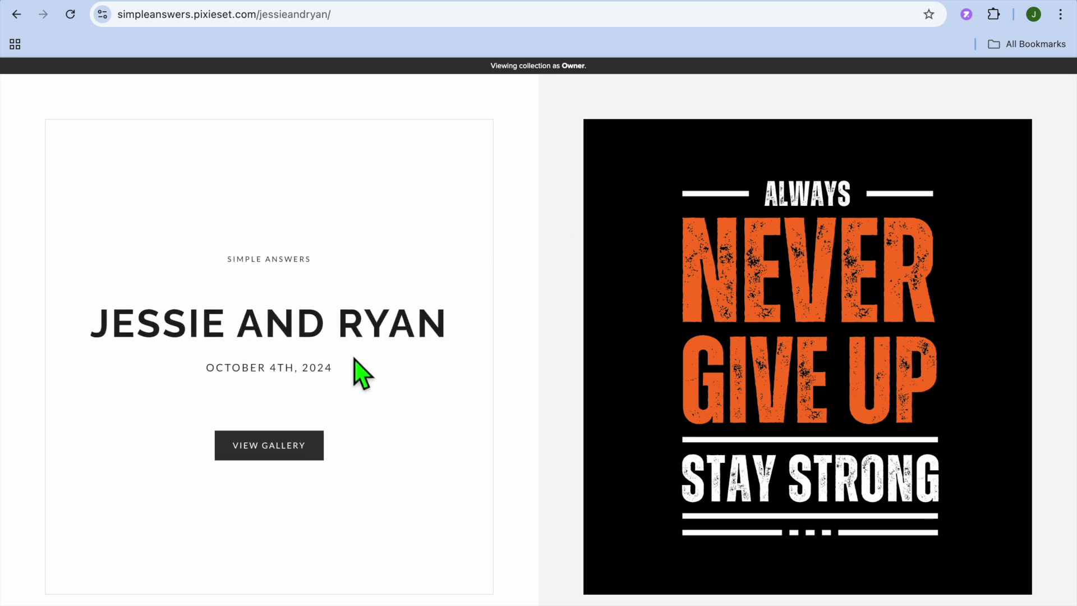
{"action": "left_click", "coordinate": [283, 449]}
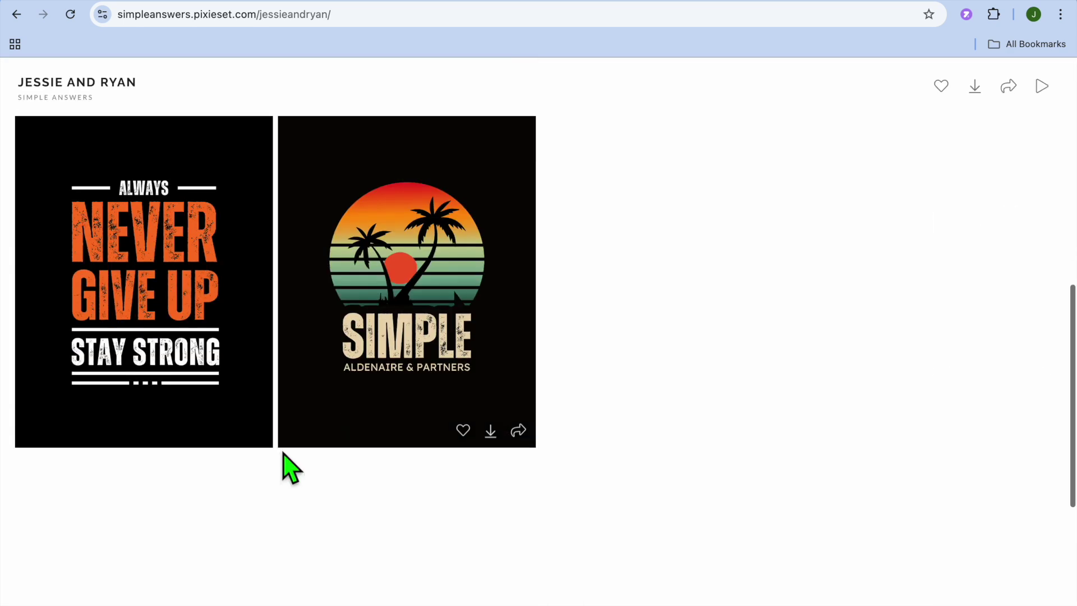
{"action": "mouse_move", "coordinate": [309, 325]}
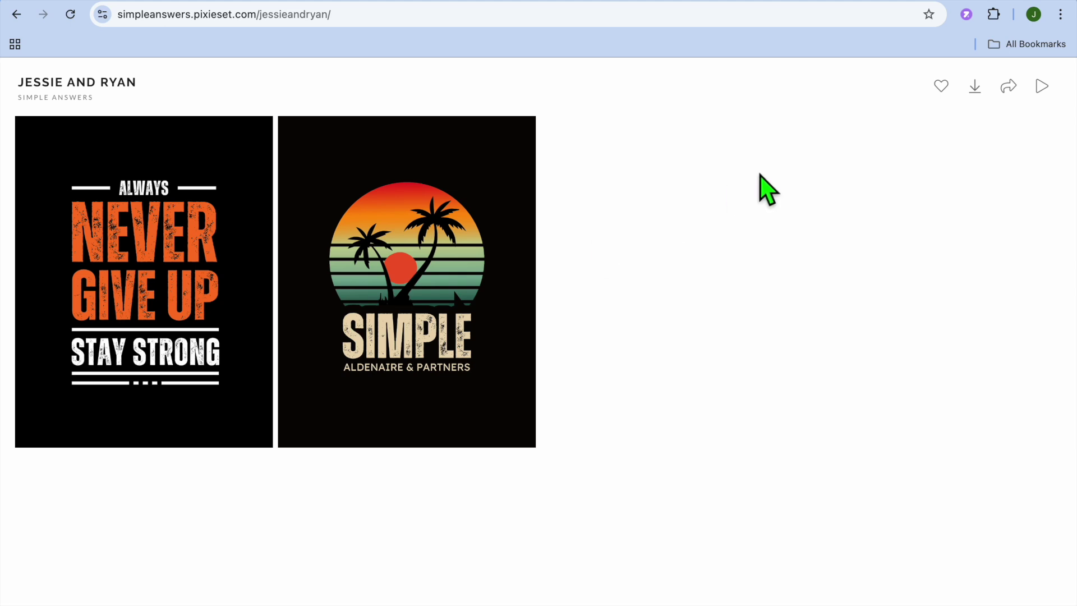
{"action": "left_click", "coordinate": [585, 10]}
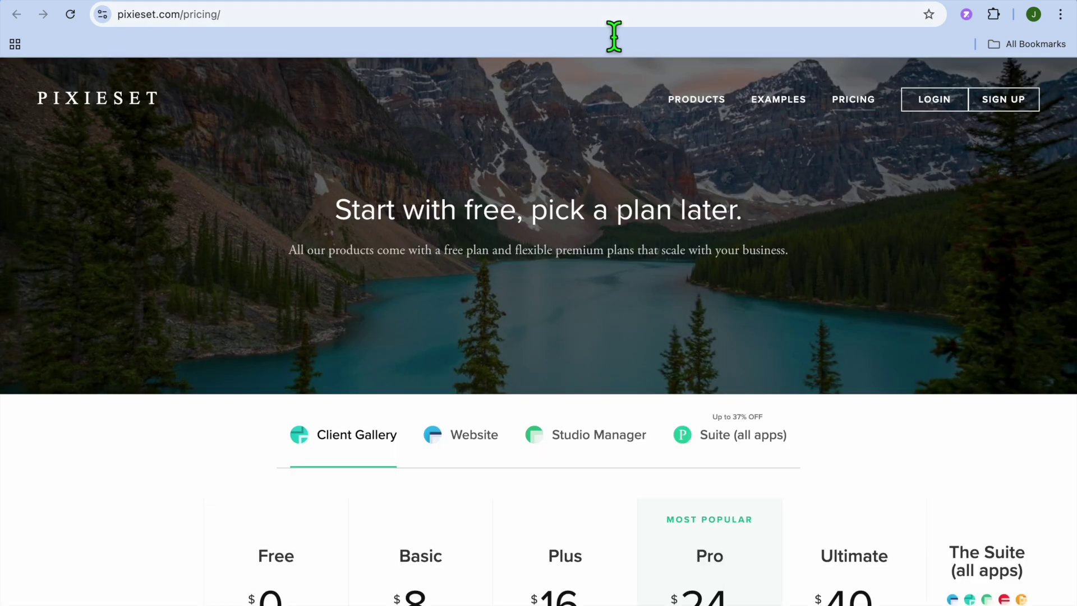
{"action": "left_click", "coordinate": [331, 11]}
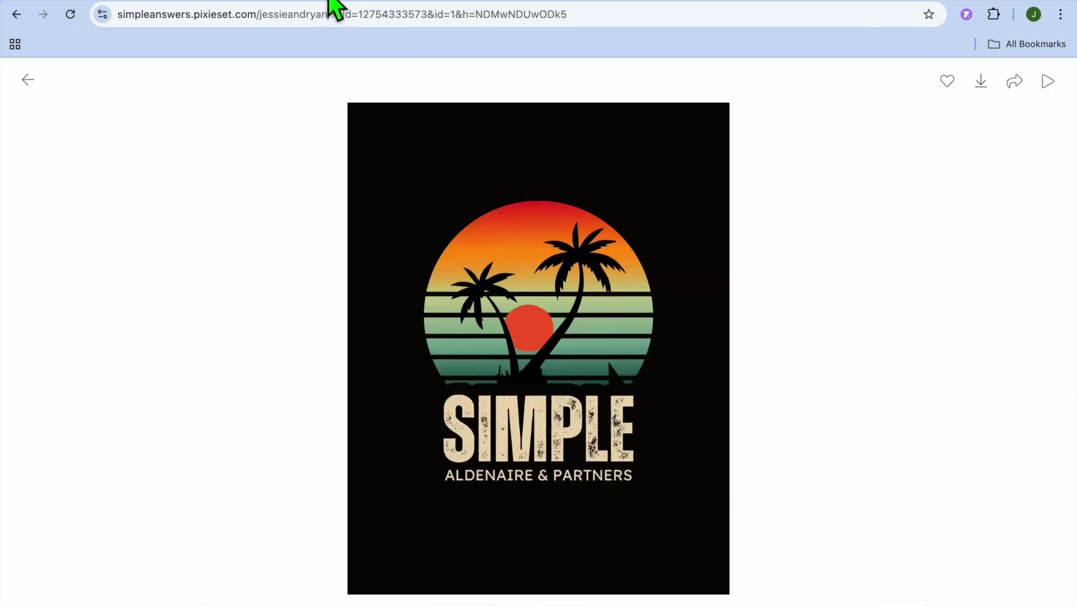
{"action": "left_click", "coordinate": [28, 79]}
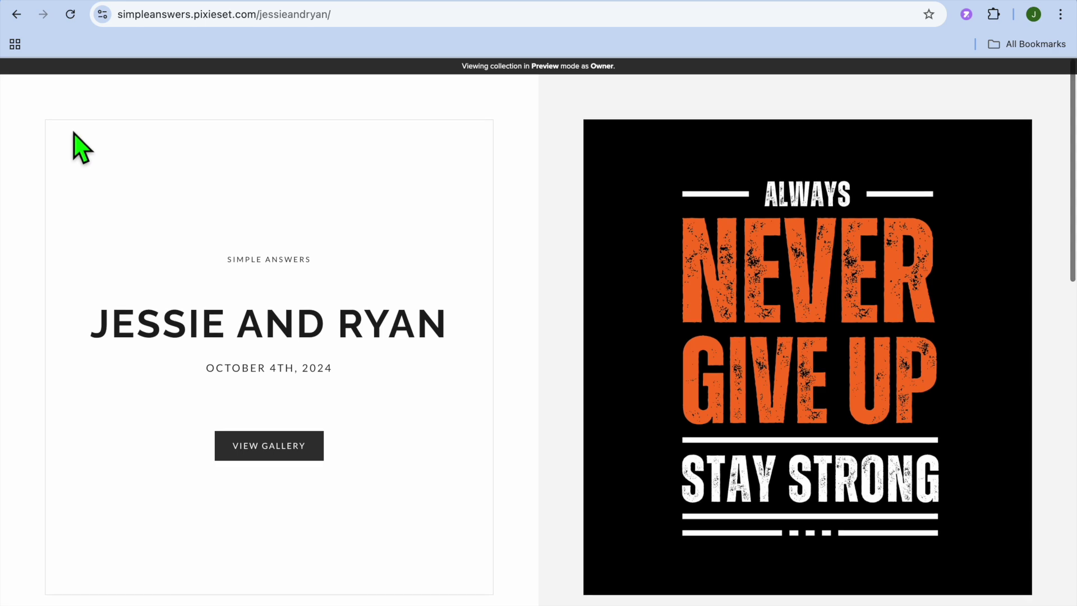
{"action": "left_click", "coordinate": [21, 16]}
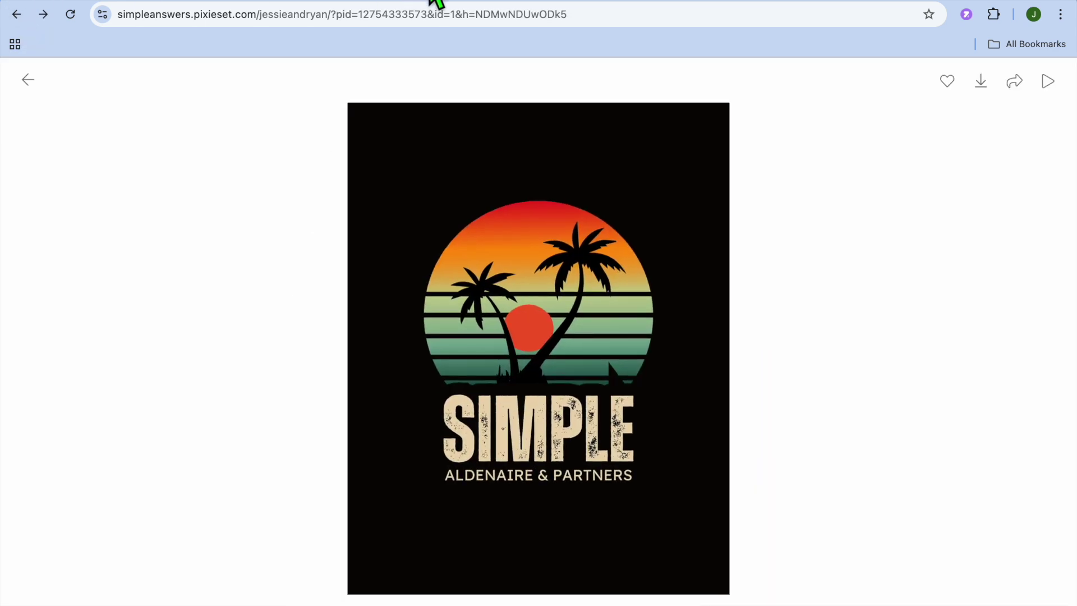
{"action": "key", "text": "super+w"}
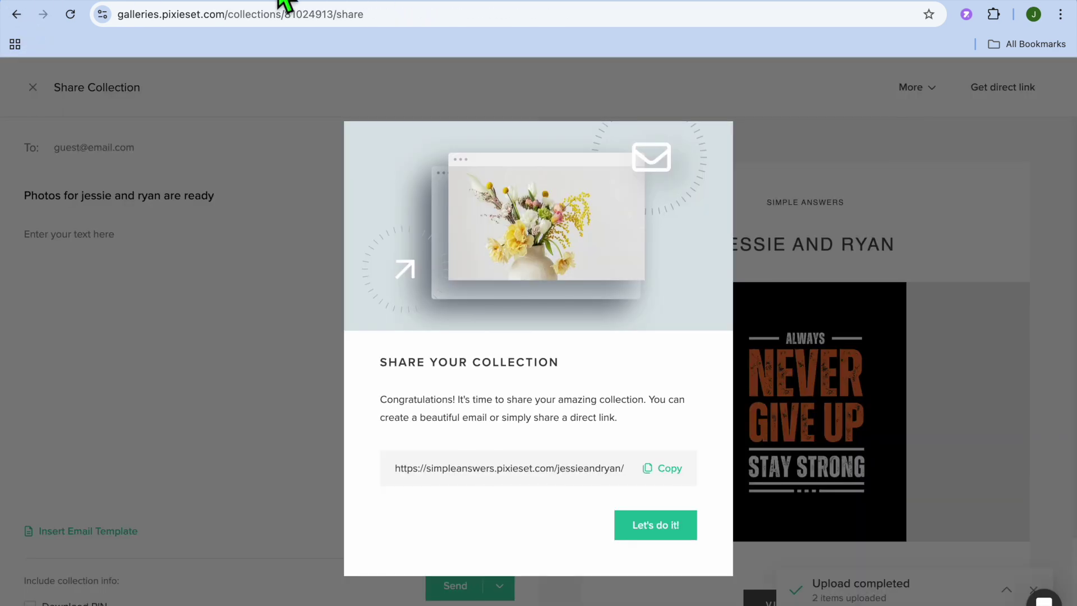
Dismiss the share popup, close Share Collection, and go back to Collections
{"action": "left_click", "coordinate": [272, 327]}
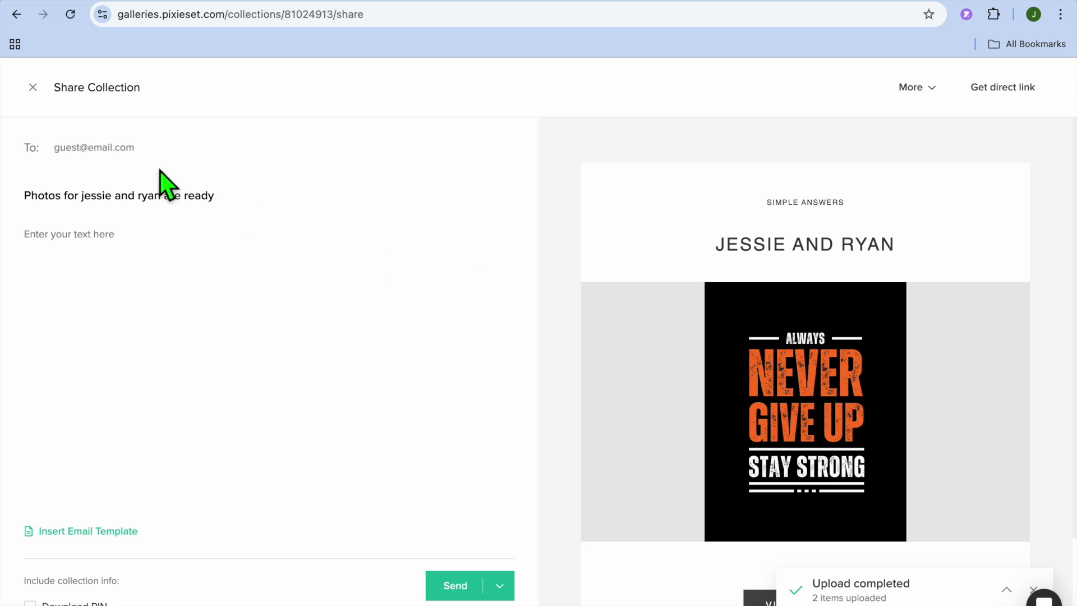
{"action": "left_click", "coordinate": [30, 88]}
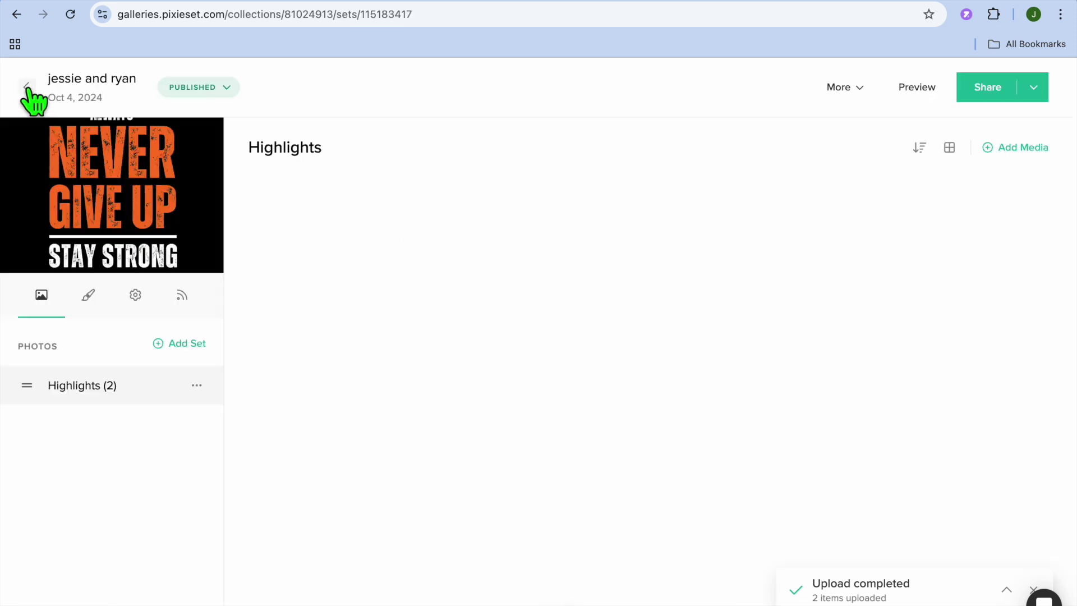
{"action": "left_click", "coordinate": [27, 88]}
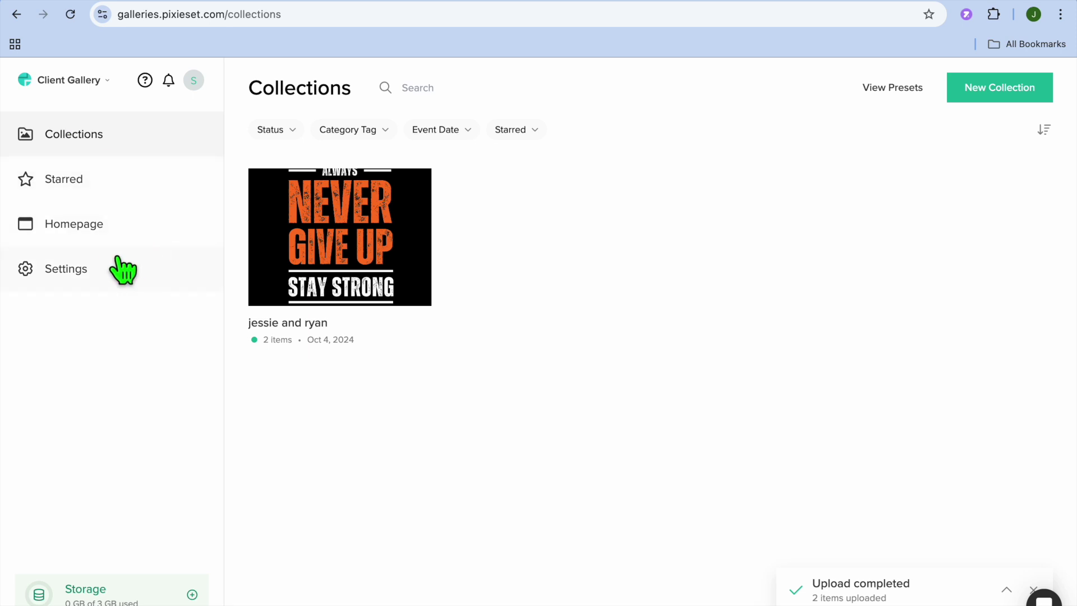
{"action": "left_click", "coordinate": [104, 77]}
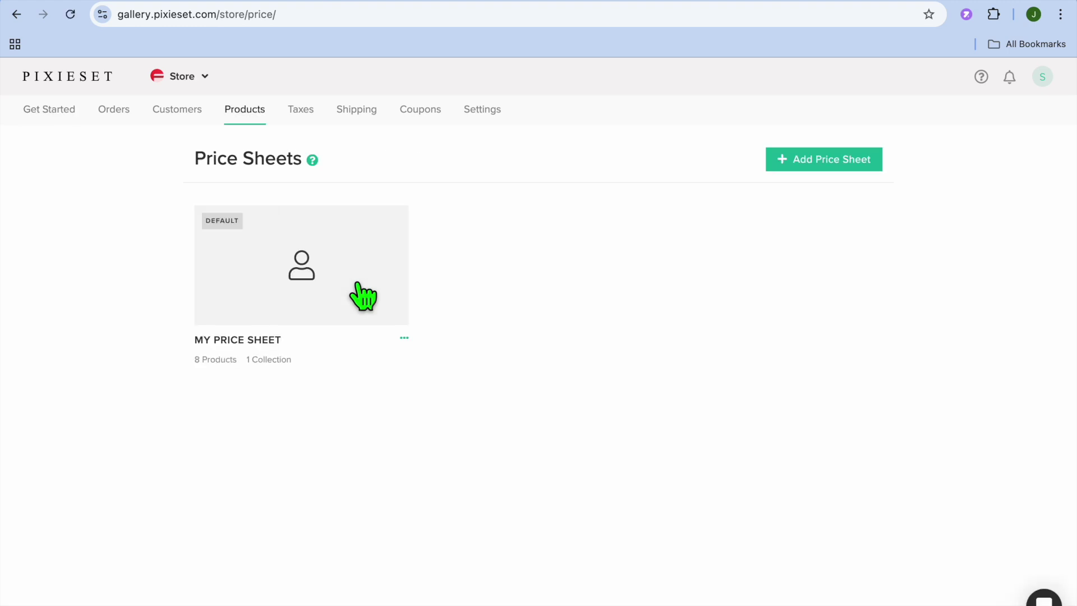
Start then cancel a new price sheet, and view Store Taxes and Shipping (JMD15.00 methods)
{"action": "left_click", "coordinate": [804, 163]}
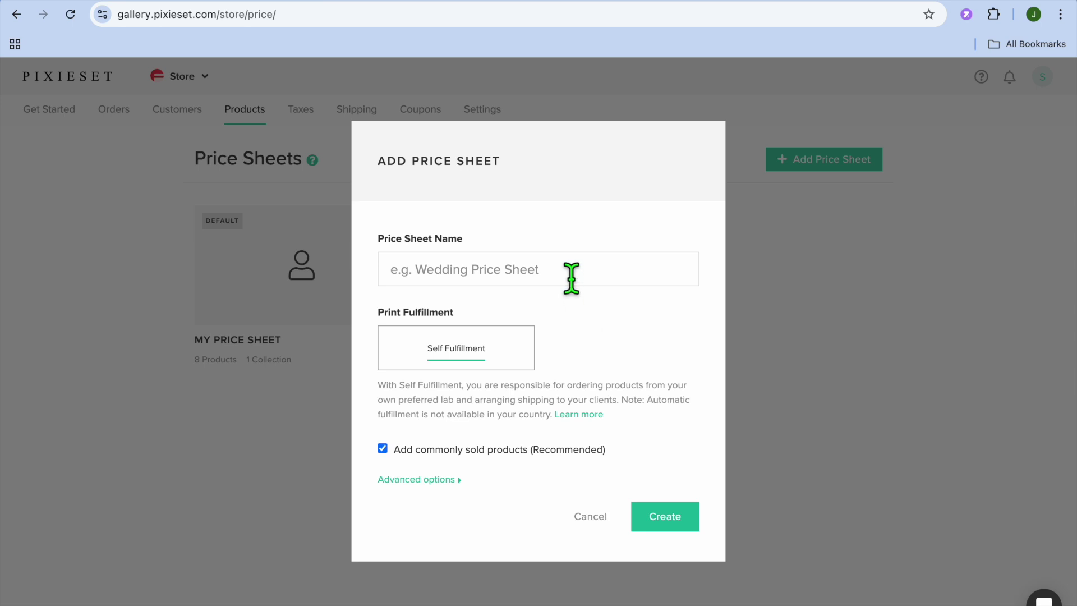
{"action": "left_click", "coordinate": [590, 517]}
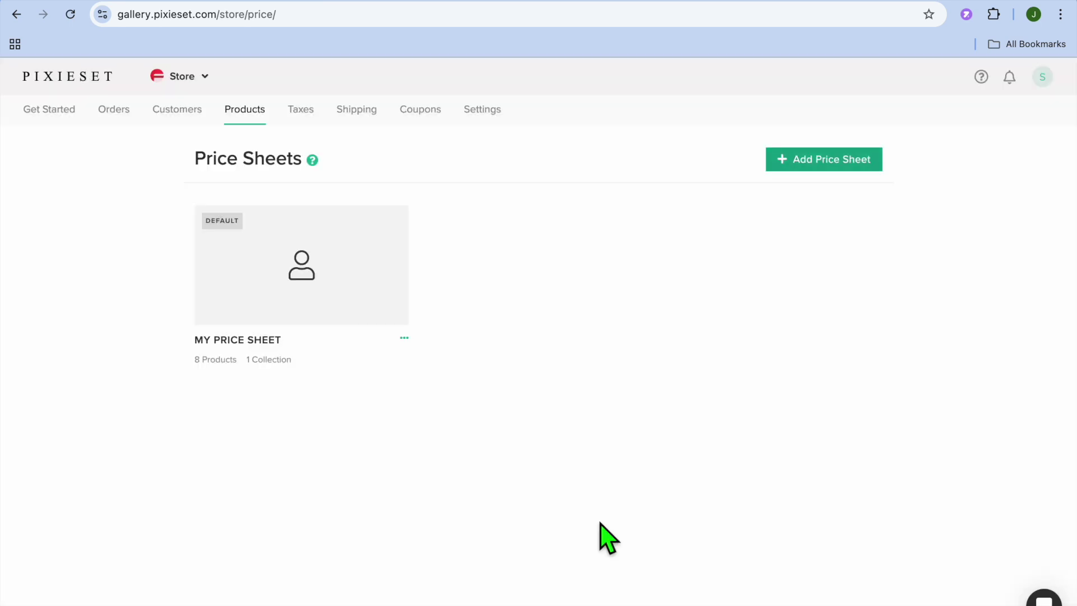
{"action": "left_click", "coordinate": [301, 109]}
{"action": "left_click", "coordinate": [353, 115]}
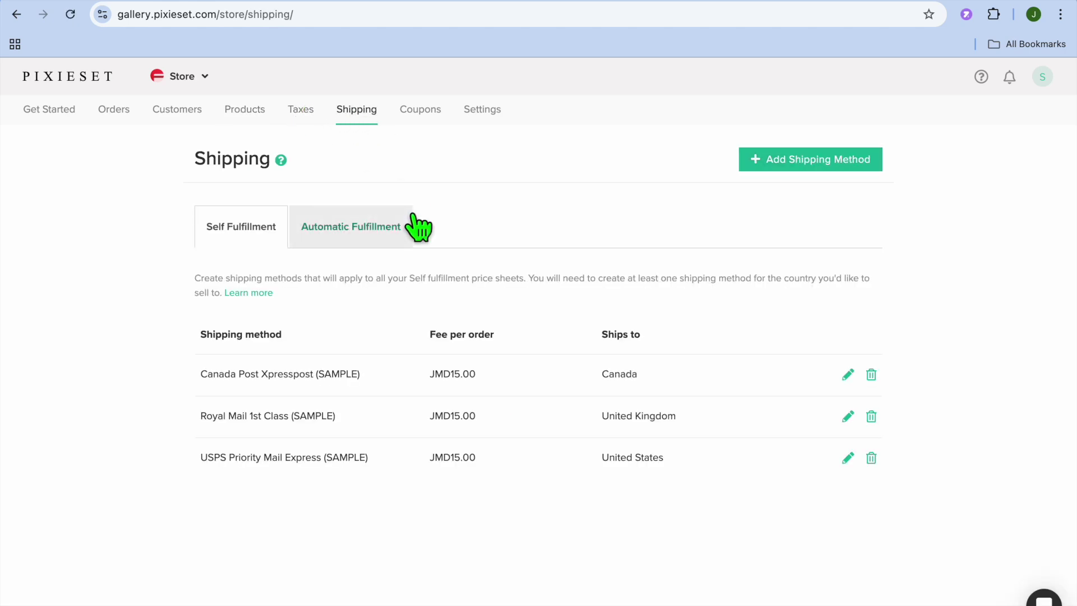
Review the Store checkout settings: Free subscription, store off, JMD currency and 6 Hours order delay
{"action": "left_click", "coordinate": [486, 115]}
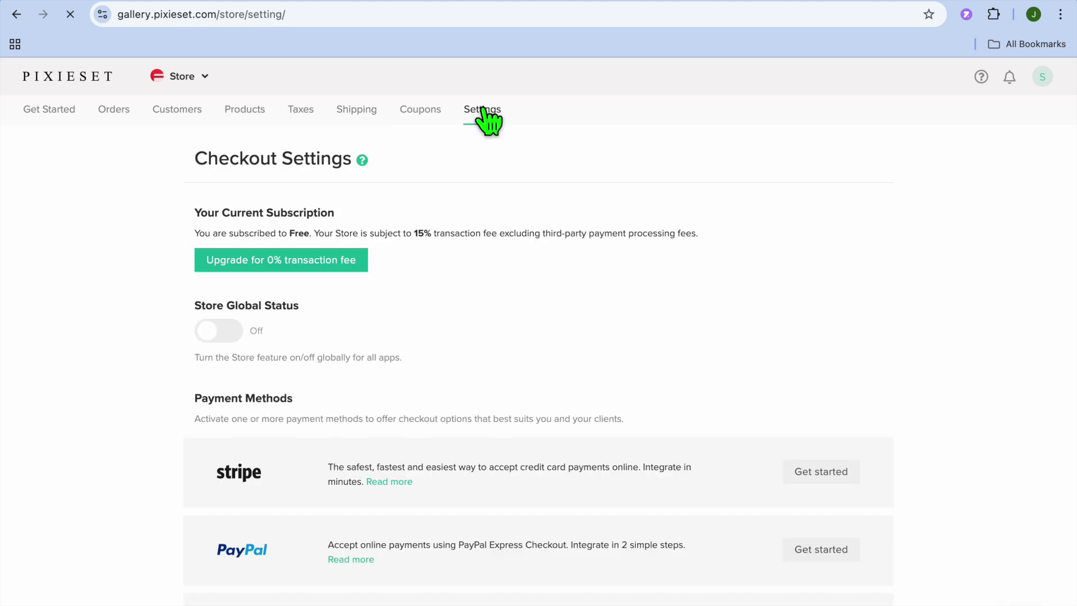
{"action": "scroll", "coordinate": [510, 312], "scroll_direction": "down", "scroll_amount": 4}
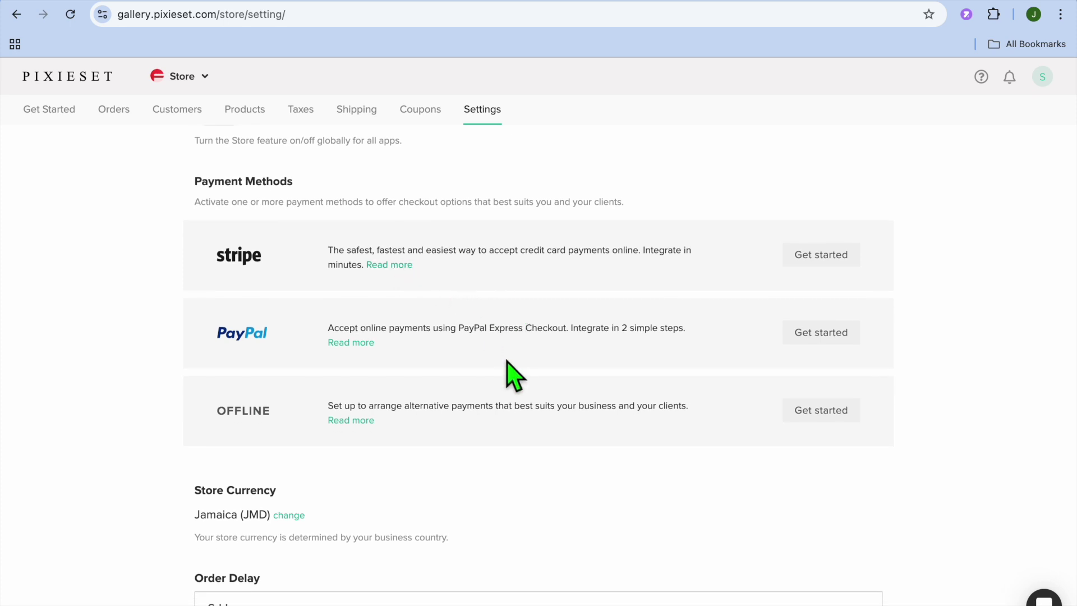
{"action": "scroll", "coordinate": [507, 361], "scroll_direction": "down", "scroll_amount": 1}
{"action": "scroll", "coordinate": [507, 362], "scroll_direction": "down", "scroll_amount": 2}
{"action": "scroll", "coordinate": [608, 326], "scroll_direction": "down", "scroll_amount": 5}
{"action": "scroll", "coordinate": [614, 339], "scroll_direction": "up", "scroll_amount": 10}
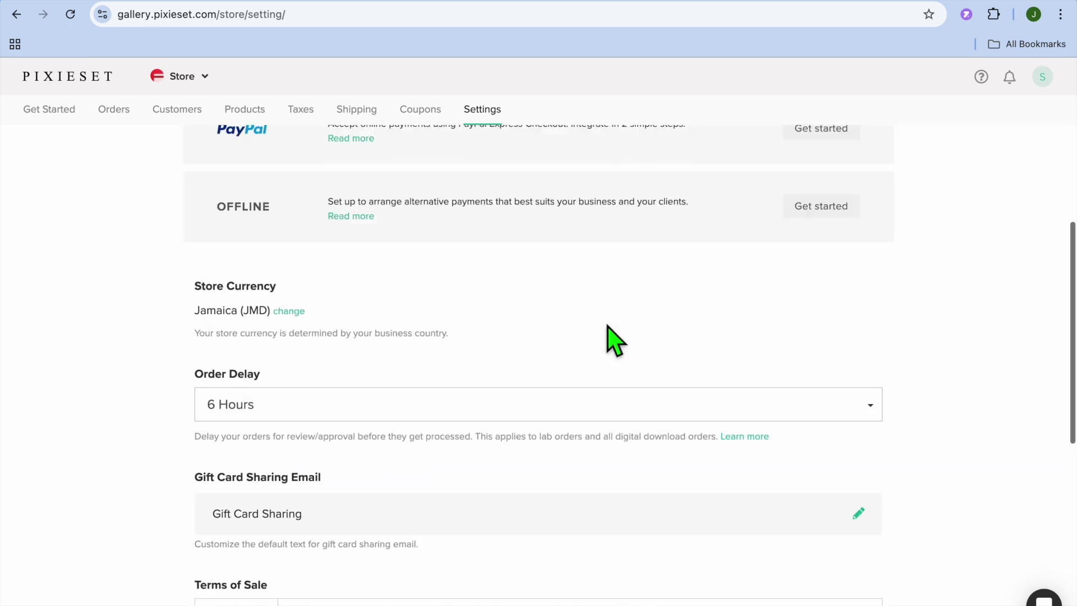